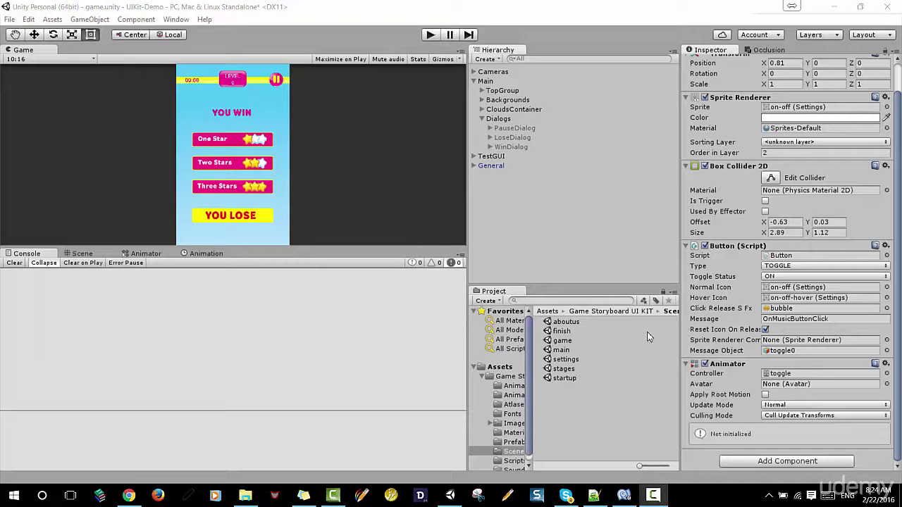
View Unity's version and credits information, then close that window
click(205, 19)
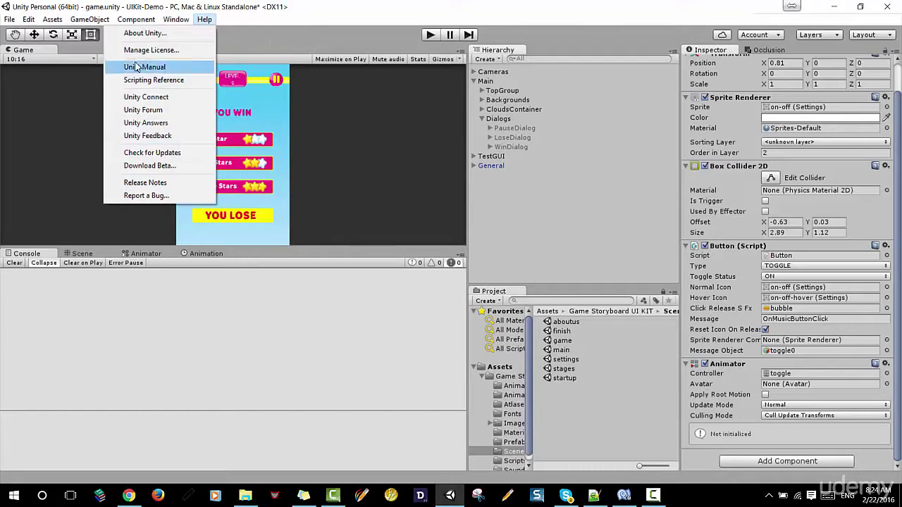
click(141, 34)
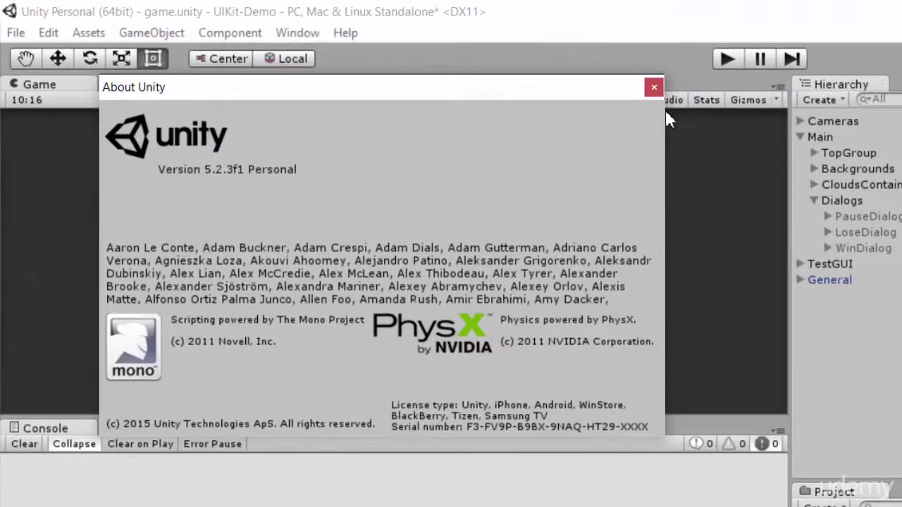
click(654, 86)
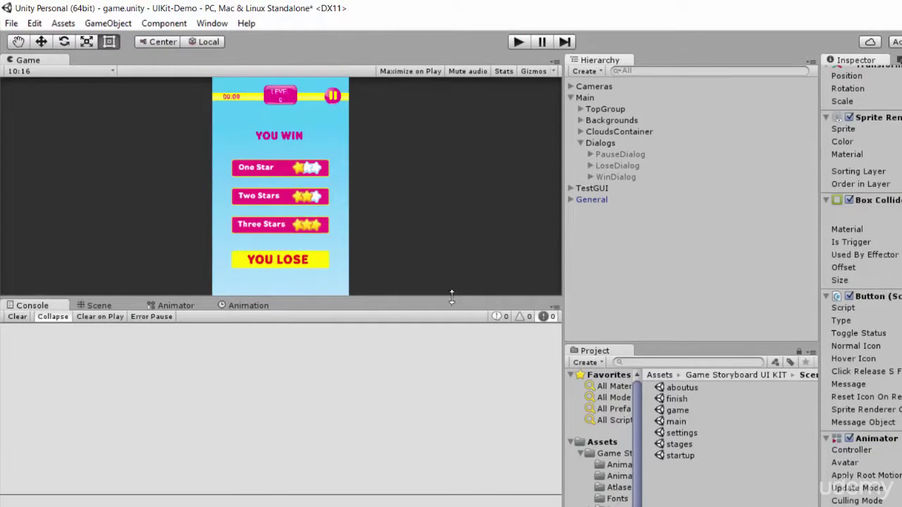
Reload game.unity without saving its changes, then expand Main and Dialogs in the Hierarchy
click(519, 43)
double_click(675, 412)
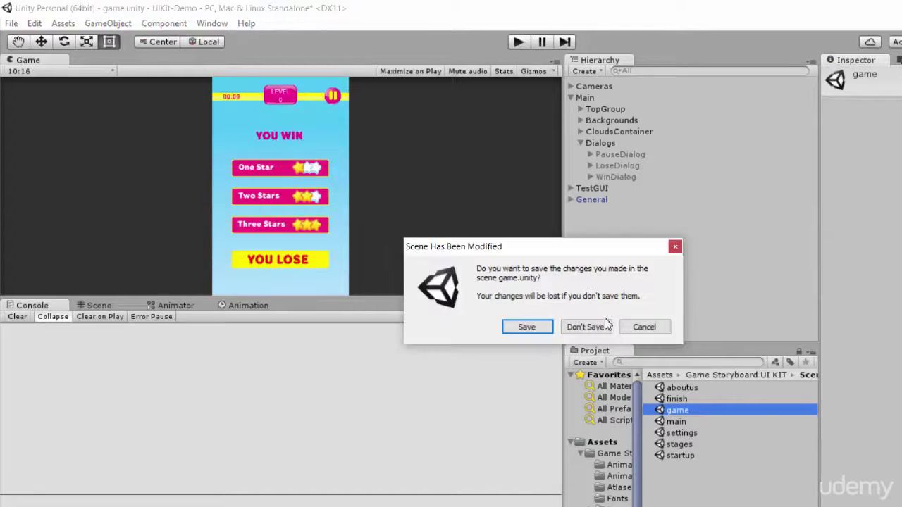
click(585, 328)
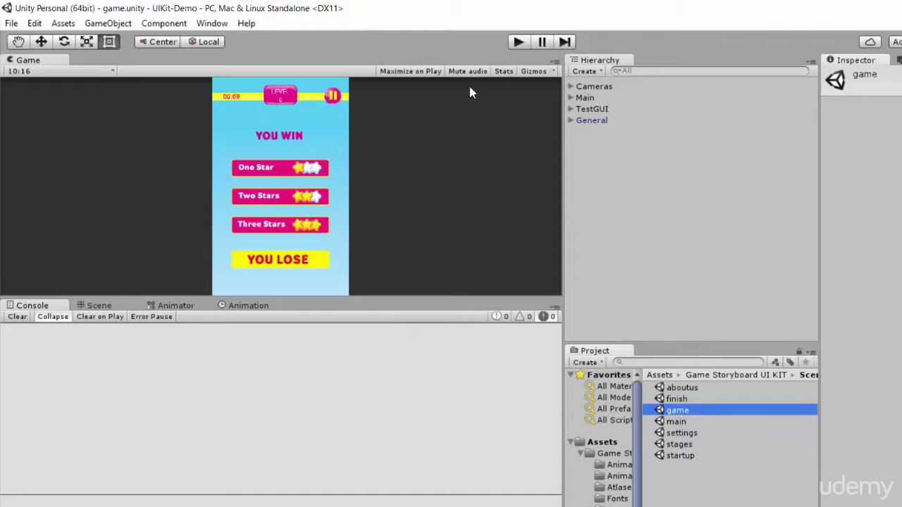
click(571, 98)
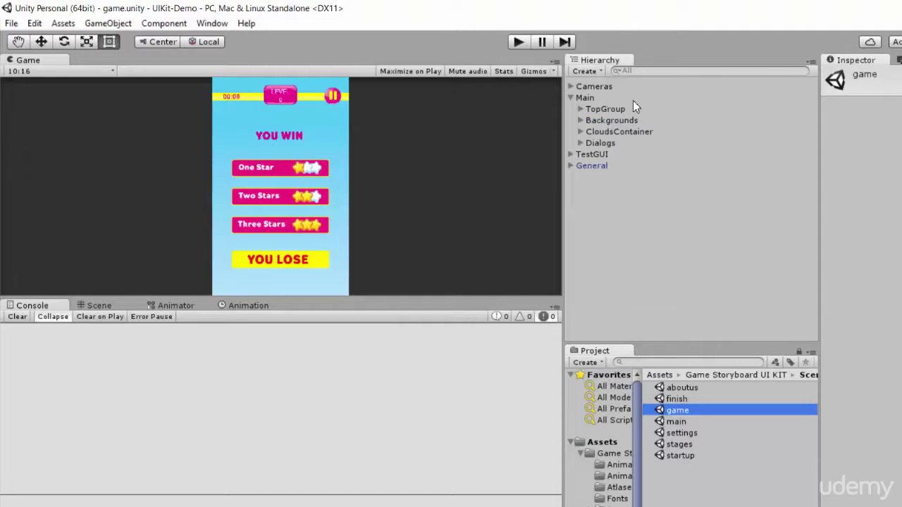
click(580, 144)
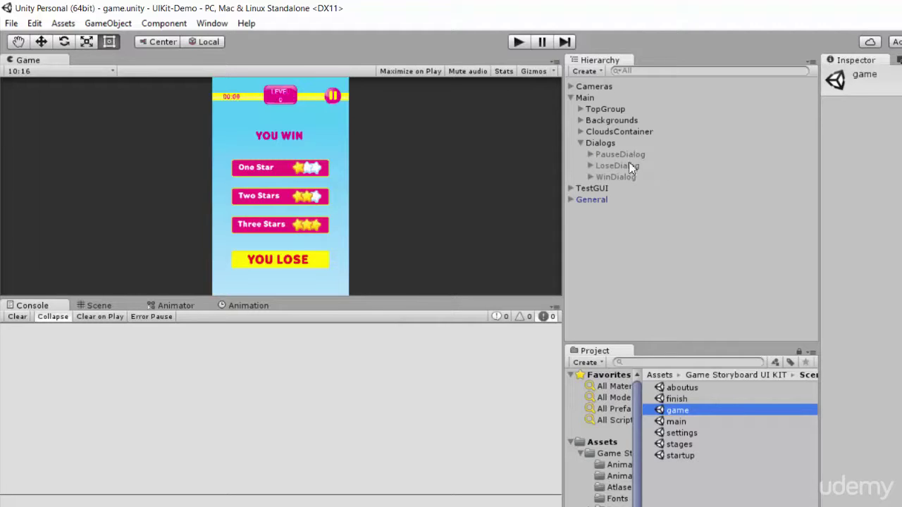
Activate PauseDialog with Alt+Shift+A and frame its pink panel in the Scene view
click(599, 99)
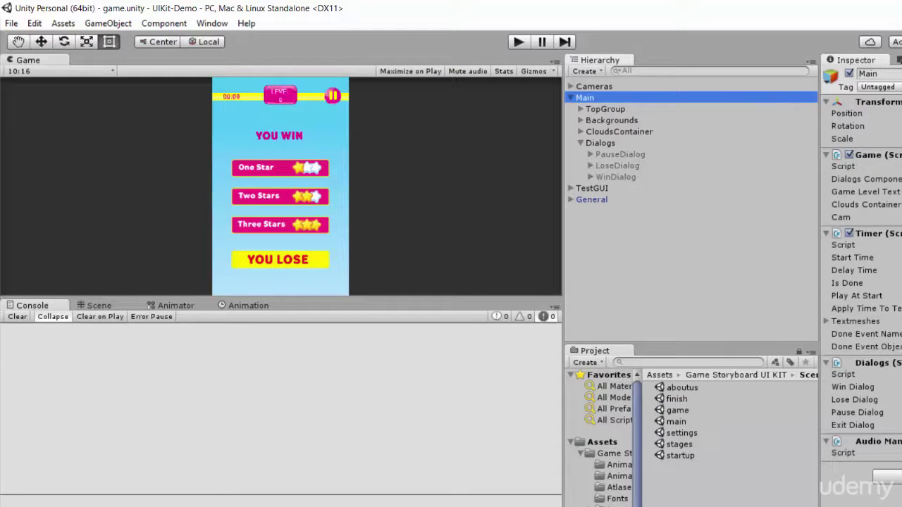
click(878, 87)
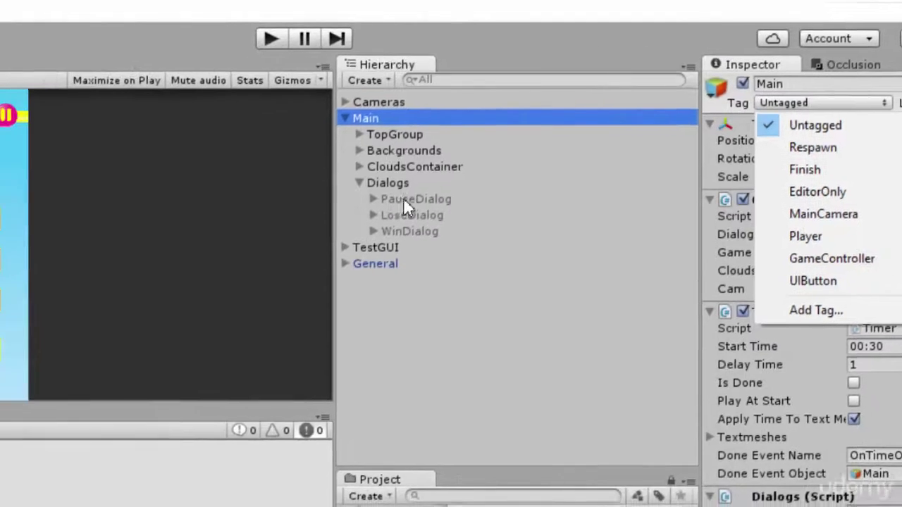
click(230, 221)
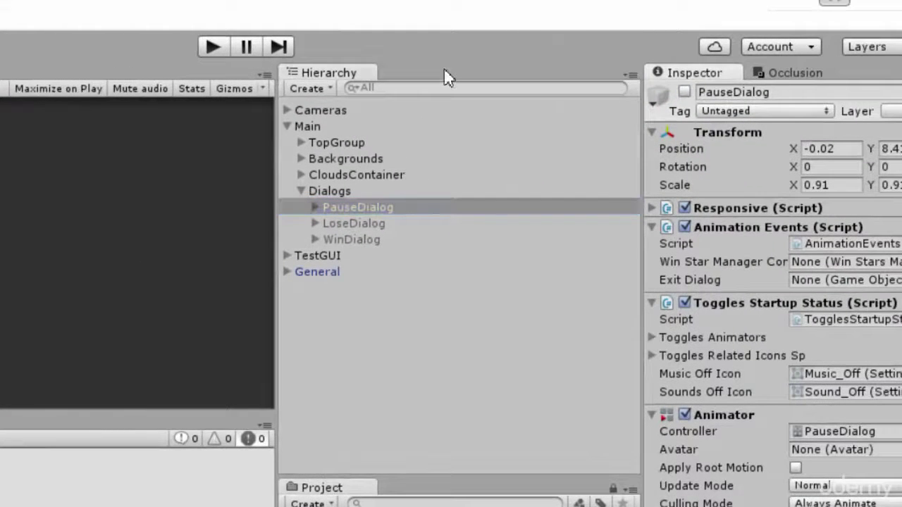
key(alt+shift+a)
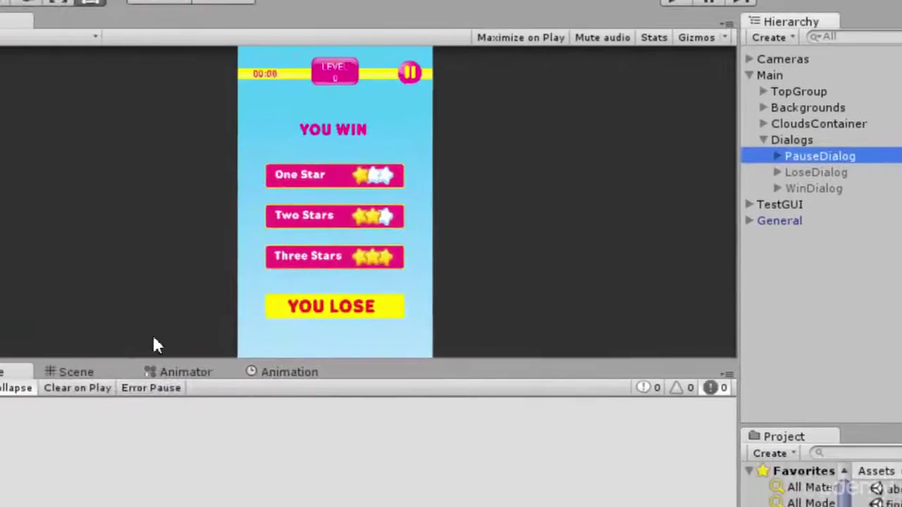
click(99, 380)
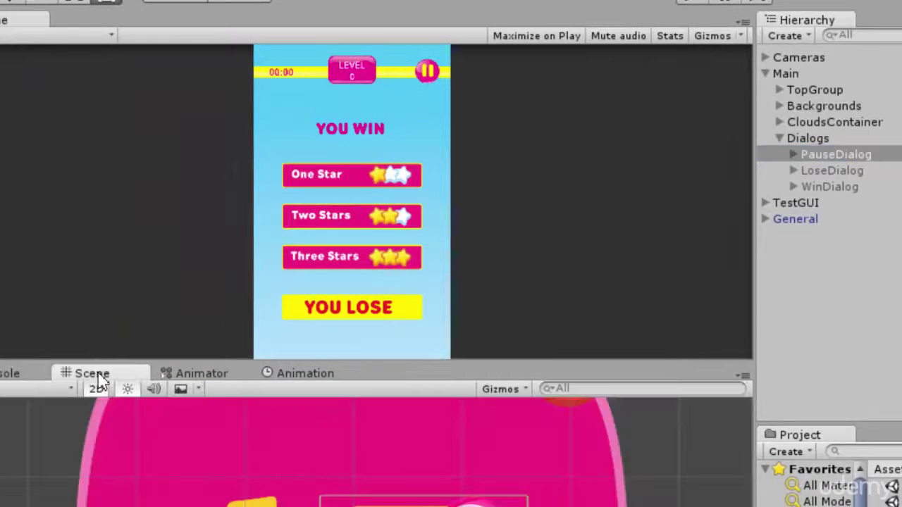
click(851, 155)
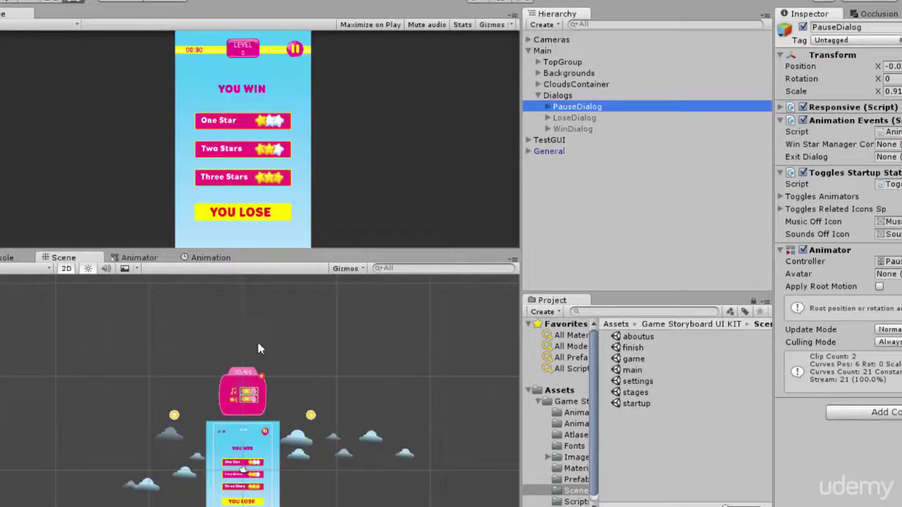
Zoom in on the toggles, expand PauseDialog and music_toggle, and select toggle0
scroll(258, 352, up, 10)
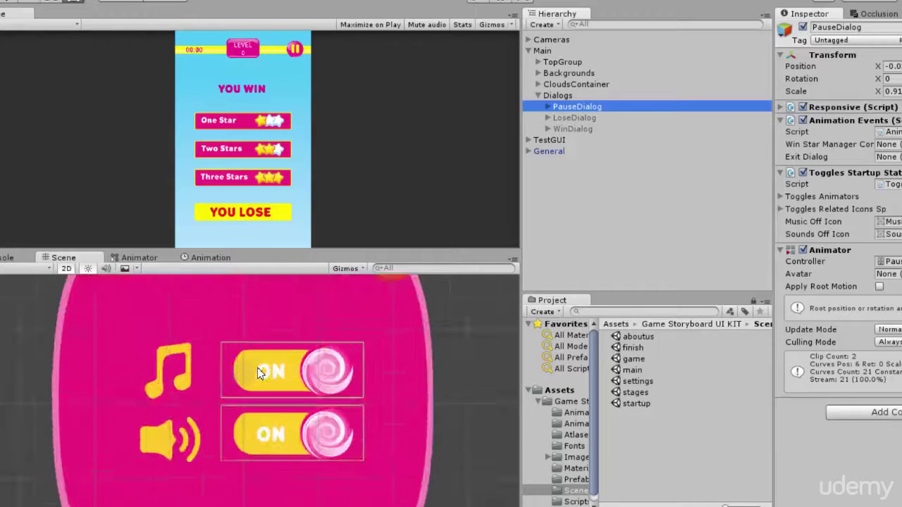
scroll(258, 373, up, 3)
click(548, 106)
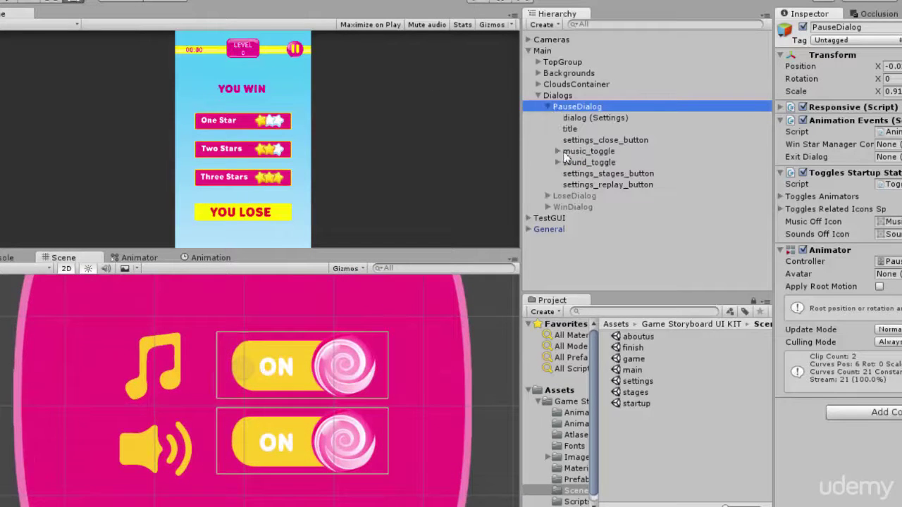
click(568, 153)
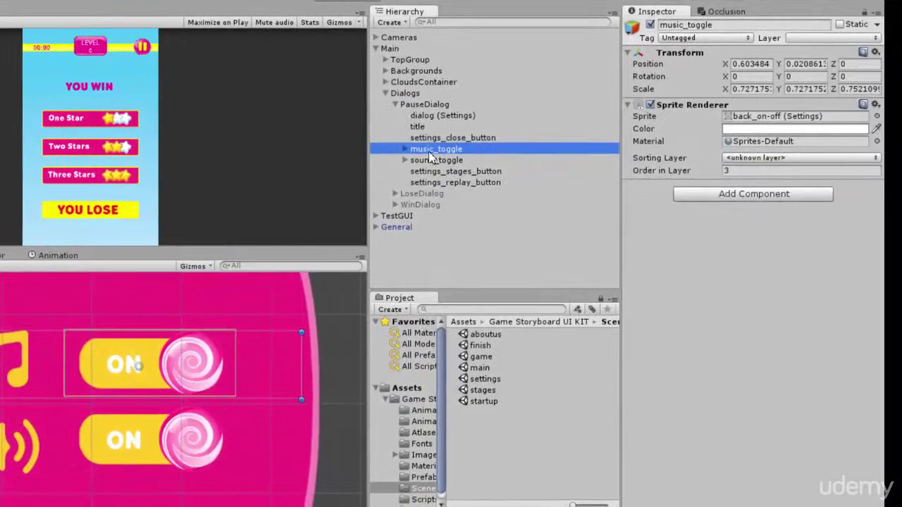
click(405, 150)
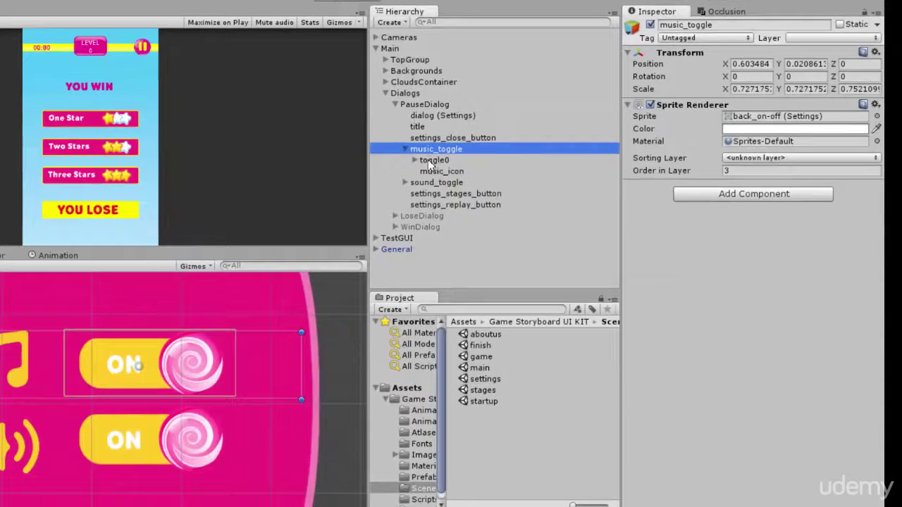
click(451, 161)
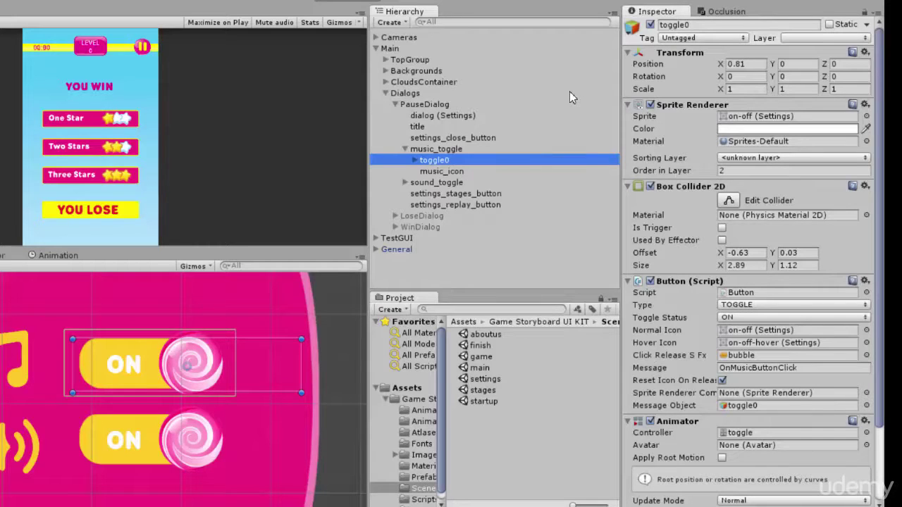
Give toggle0 the UIButton tag and select its OnMusicButtonClick message value
click(436, 162)
key(Return)
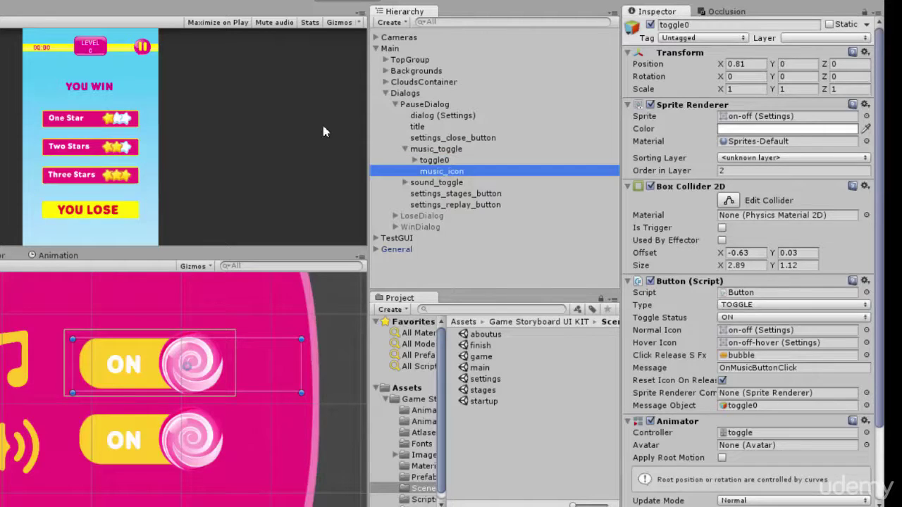
click(442, 172)
click(435, 160)
click(699, 37)
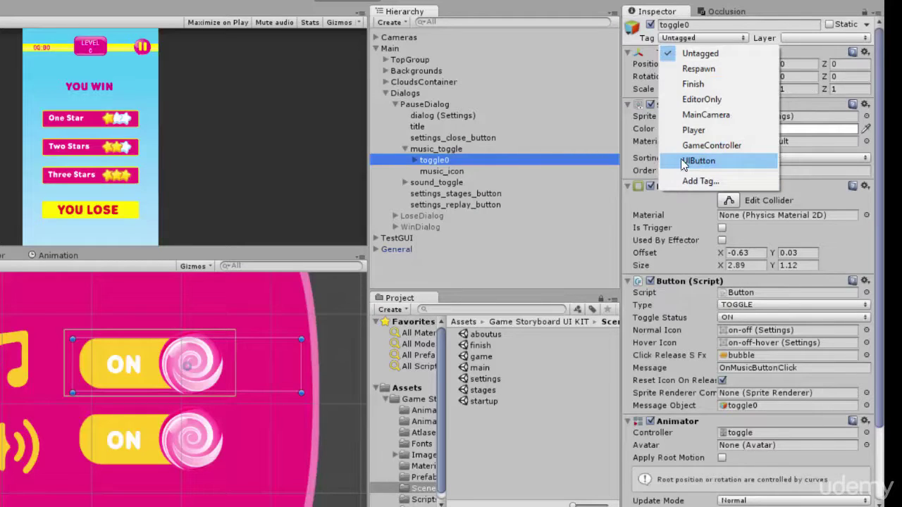
click(687, 161)
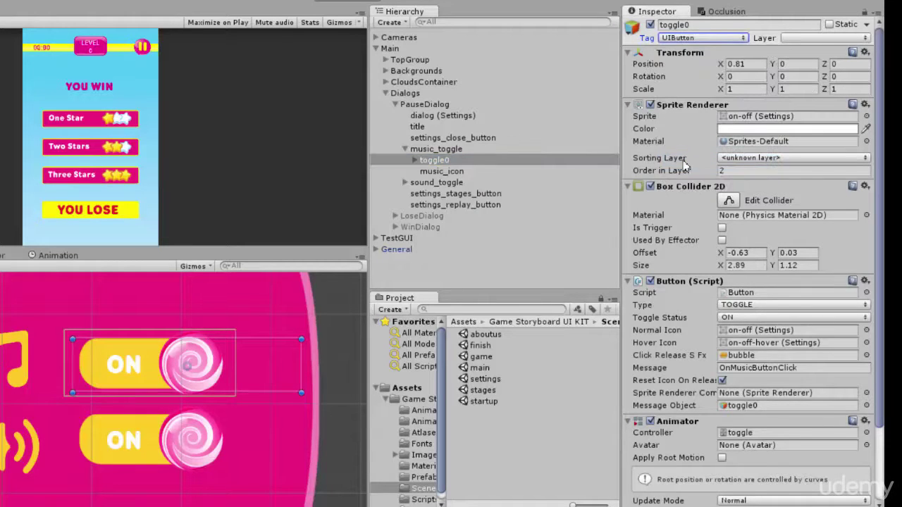
scroll(738, 274, down, 3)
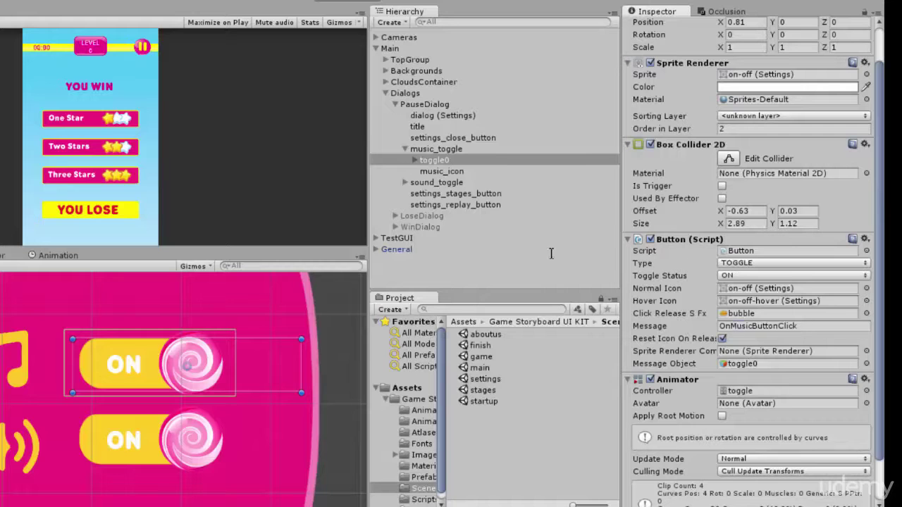
click(761, 327)
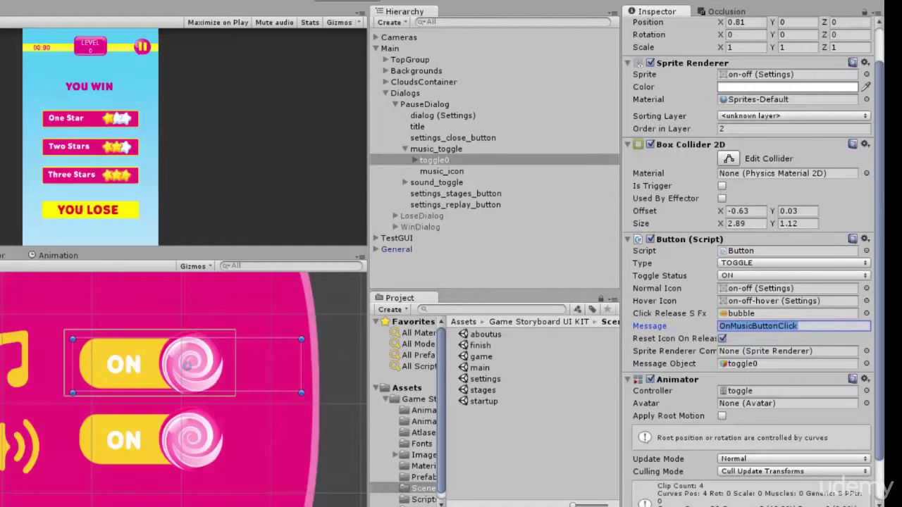
Check the OnSoundButtonClick and OnMusicButtonClick methods in Events.cs, then return to Unity
key(alt+Tab)
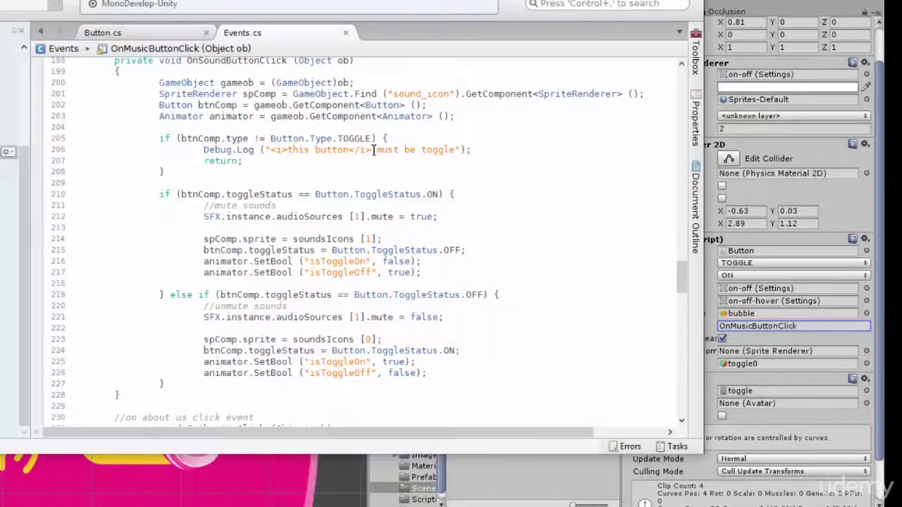
scroll(285, 103, up, 3)
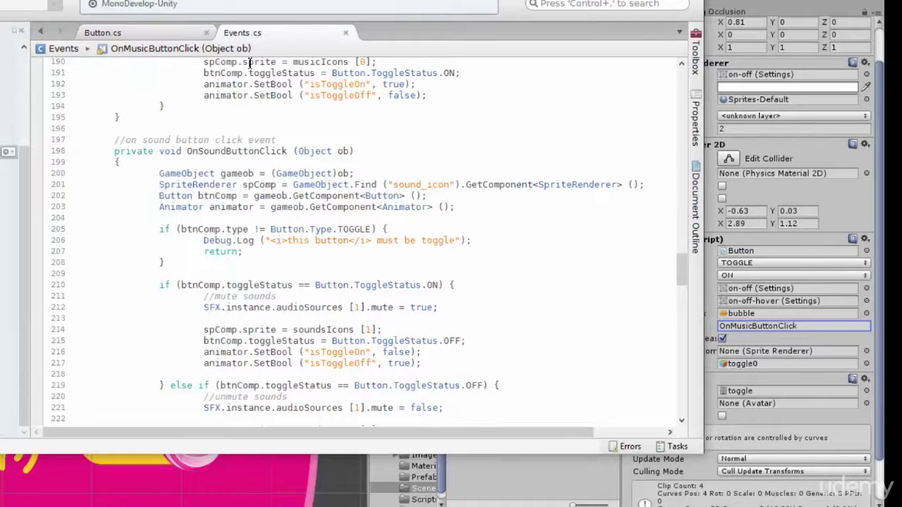
click(247, 151)
scroll(233, 177, up, 9)
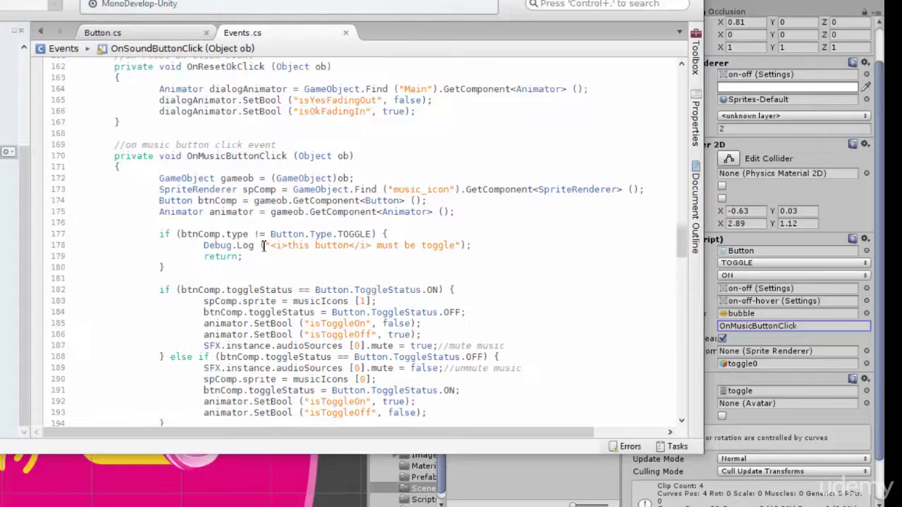
click(239, 156)
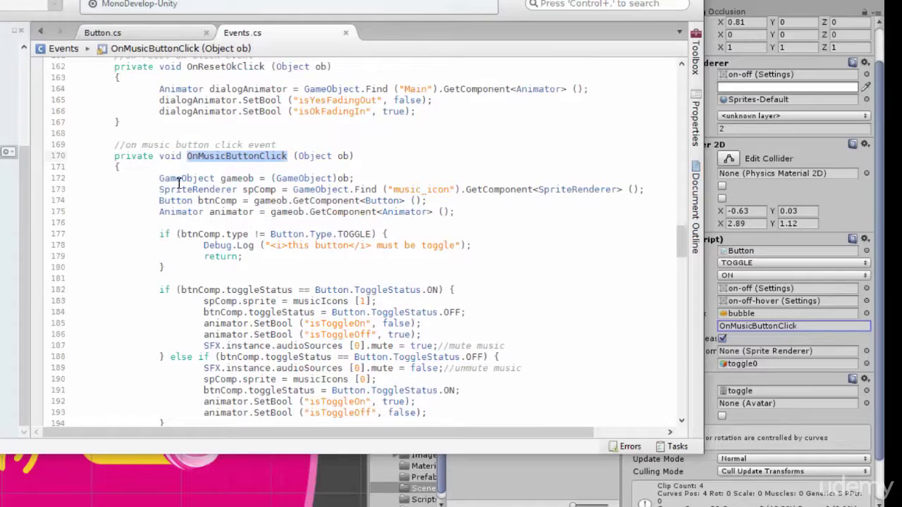
click(801, 342)
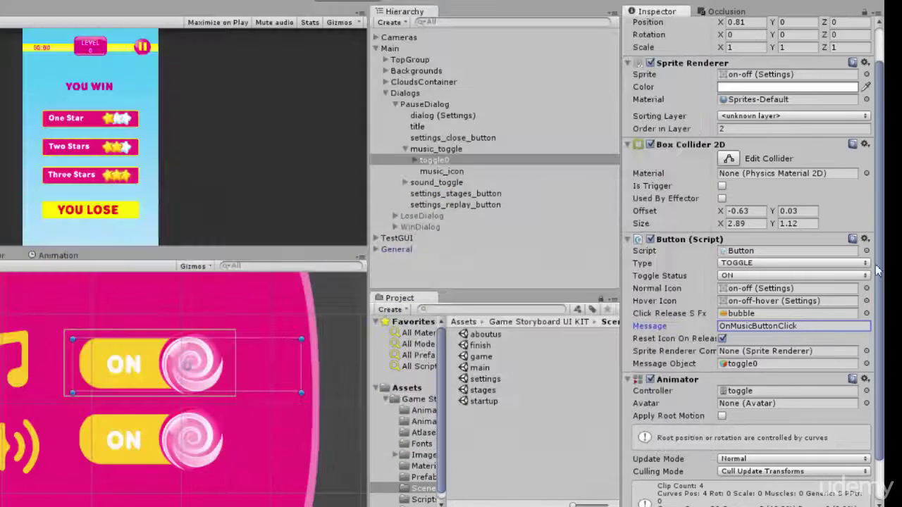
Frame toggle0 in the scene, reselect PauseDialog, and start the game in play mode
double_click(769, 326)
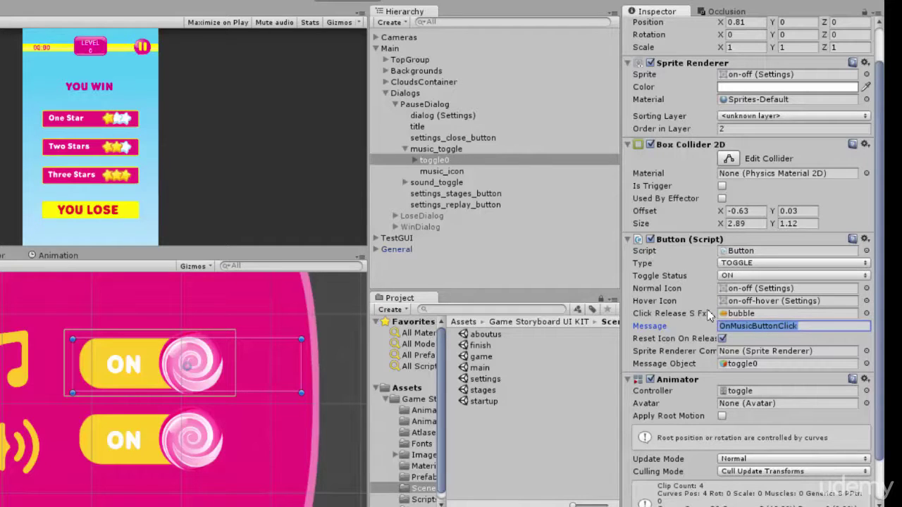
double_click(451, 158)
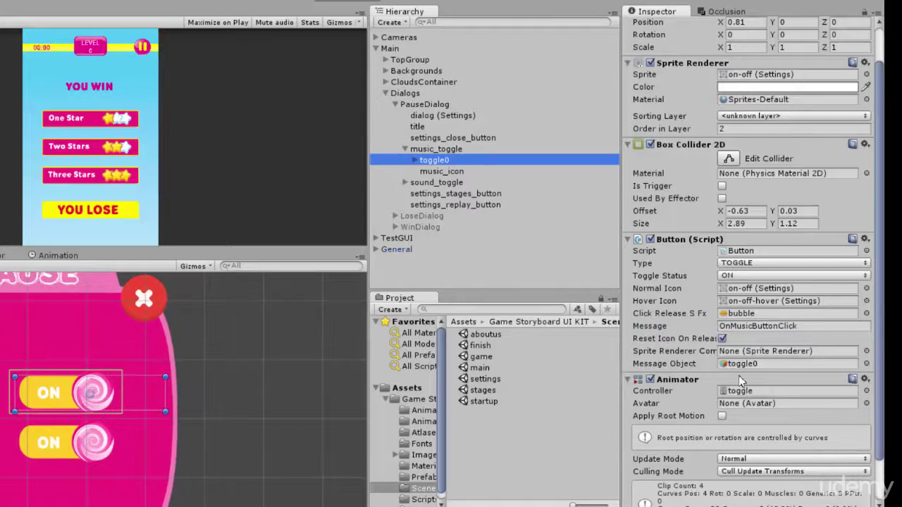
scroll(740, 381, down, 3)
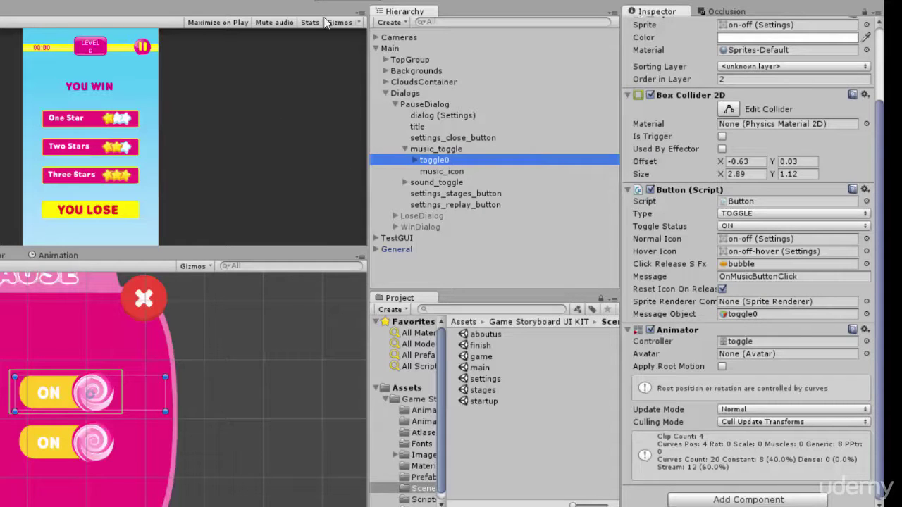
click(419, 104)
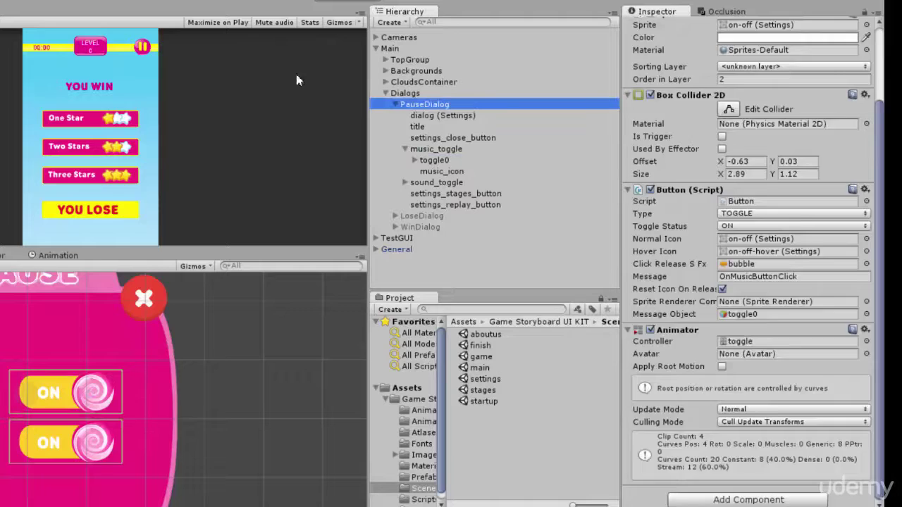
click(226, 151)
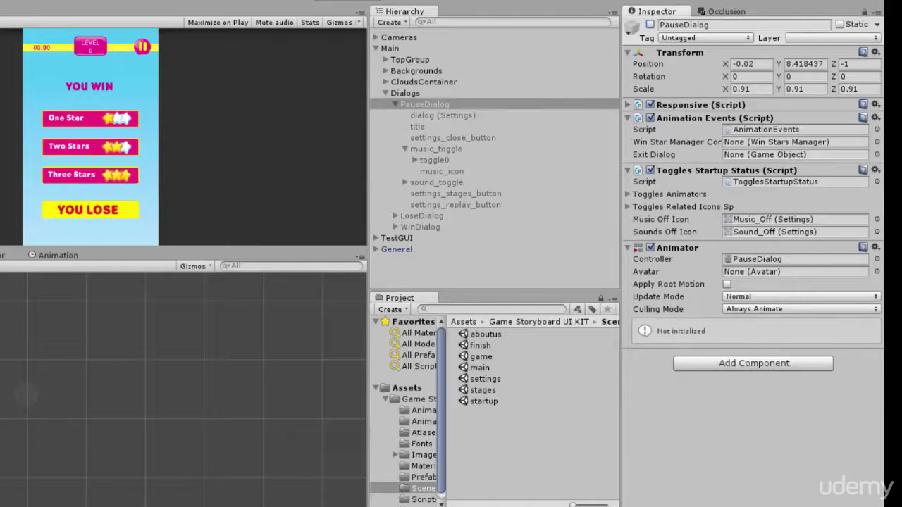
click(324, 0)
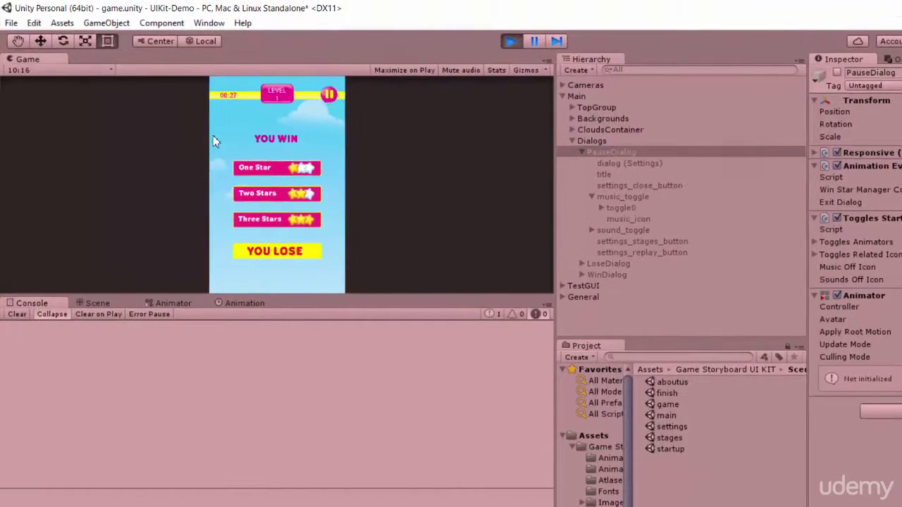
Win with one star, load level 1, clear the Console and open the Pause dialog
click(239, 165)
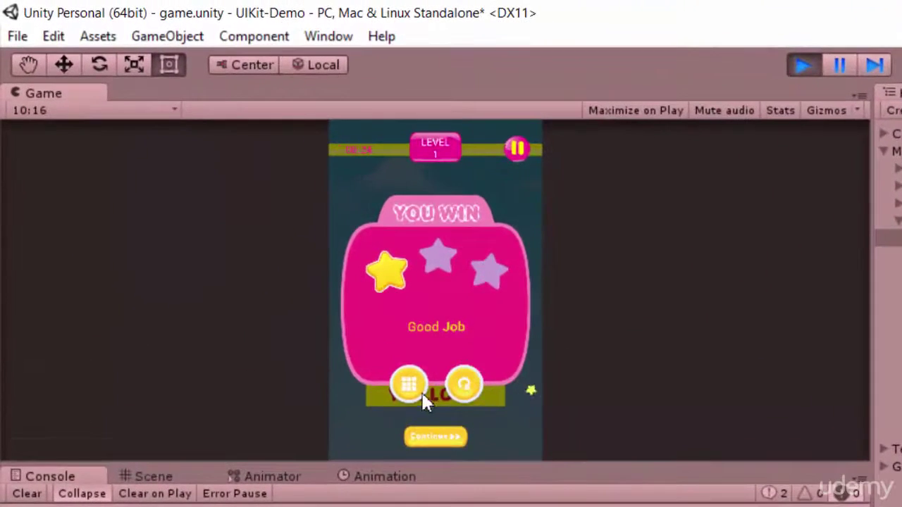
click(310, 290)
click(382, 222)
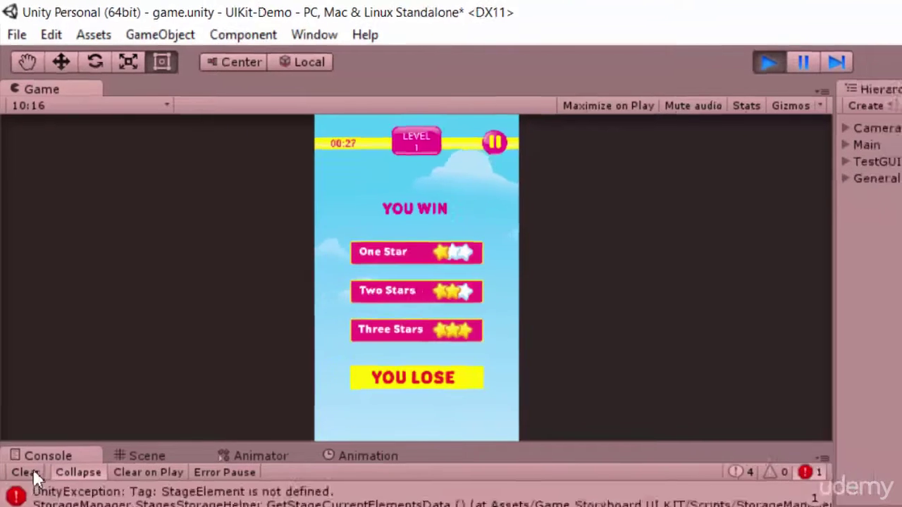
click(27, 494)
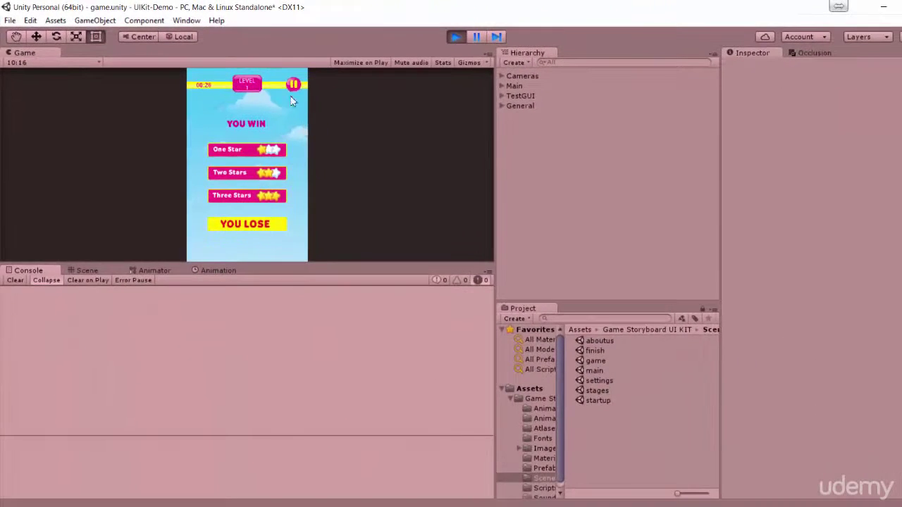
click(383, 110)
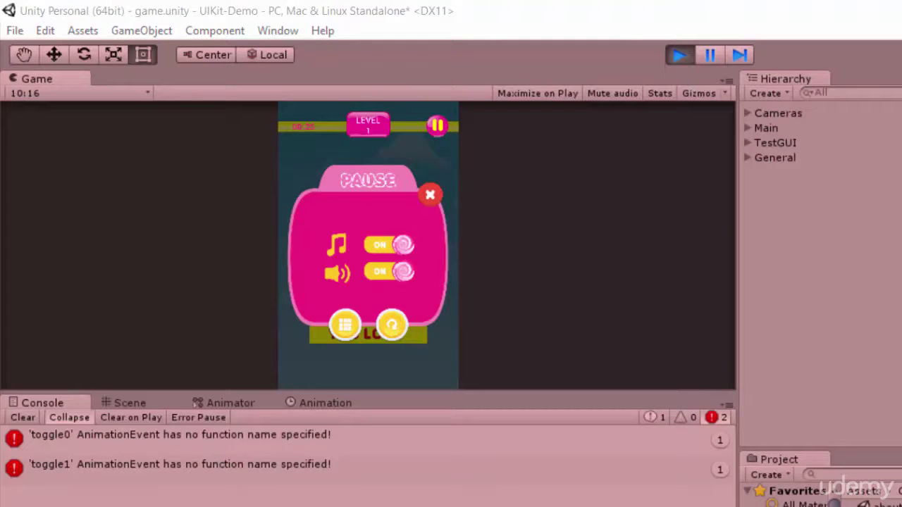
Trace the toggle0 AnimationEvent error to the toggle0 object in the Hierarchy
click(786, 462)
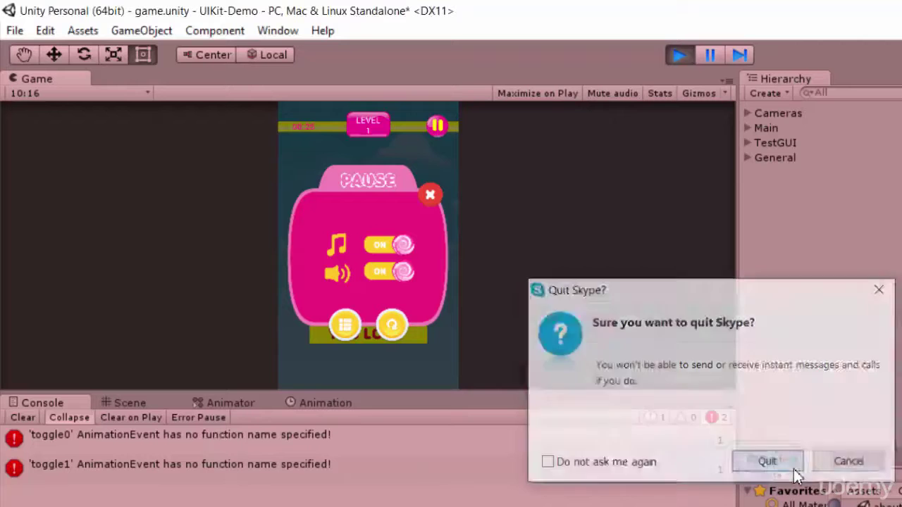
click(169, 435)
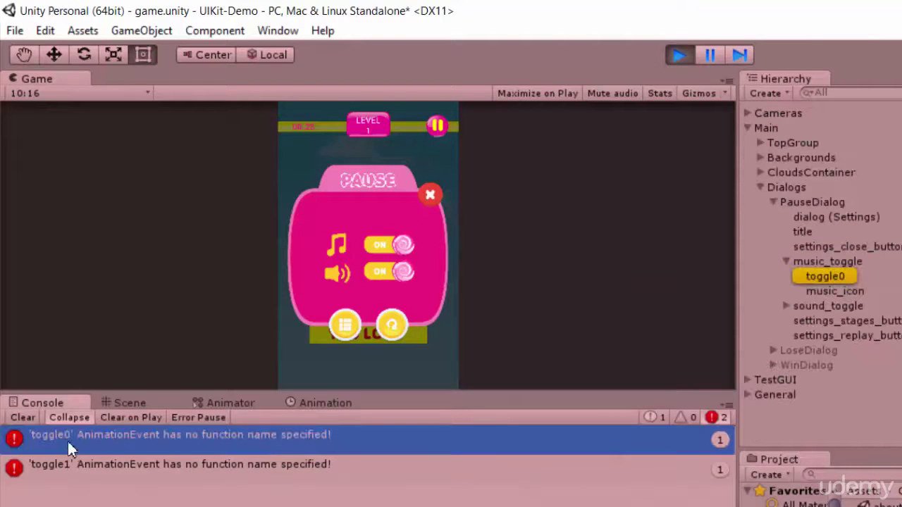
click(825, 277)
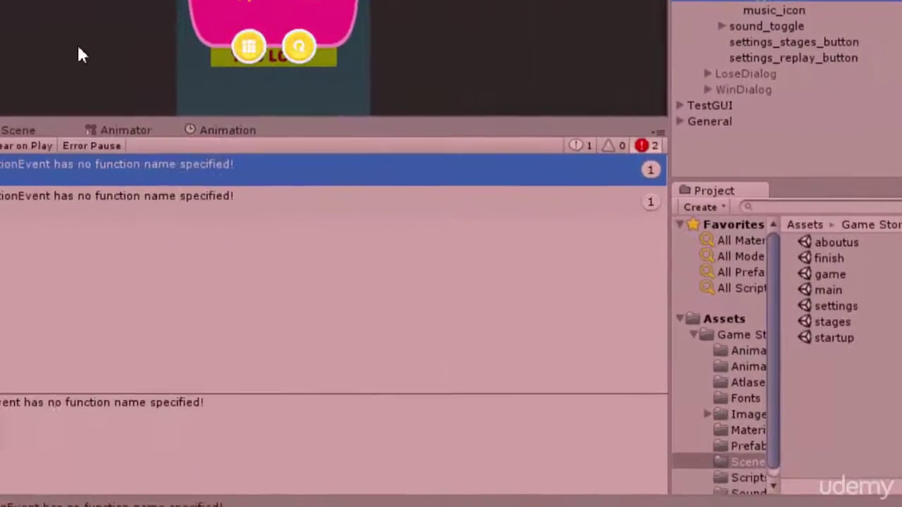
Show toggle0's Animator graph and switch the music and sound toggles off and back on
click(126, 130)
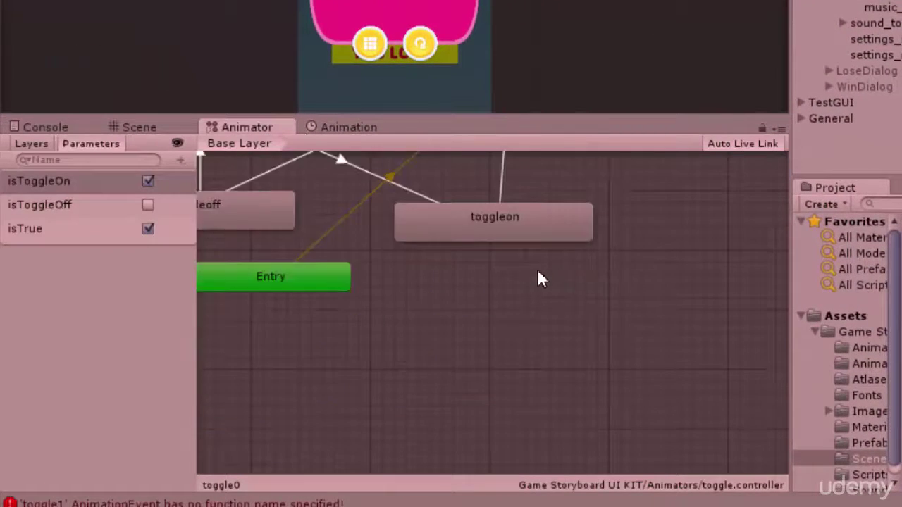
drag(791, 280, 901, 280)
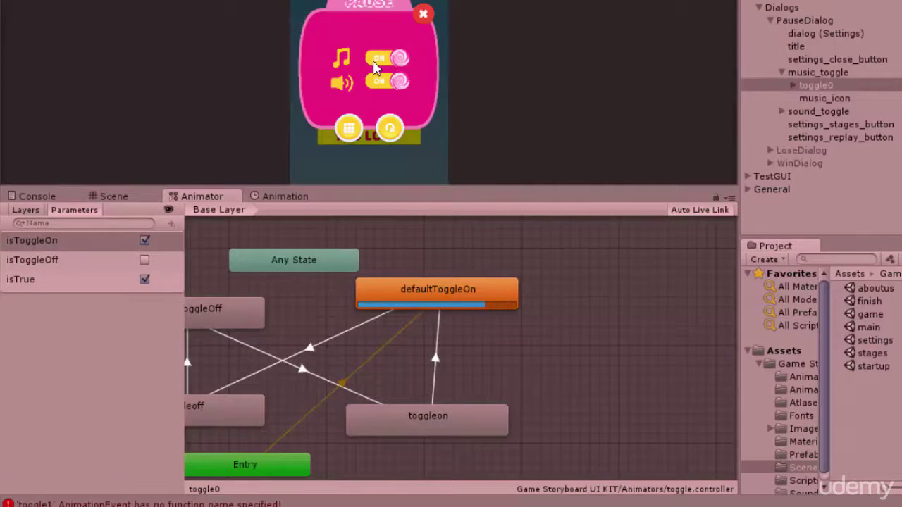
click(384, 63)
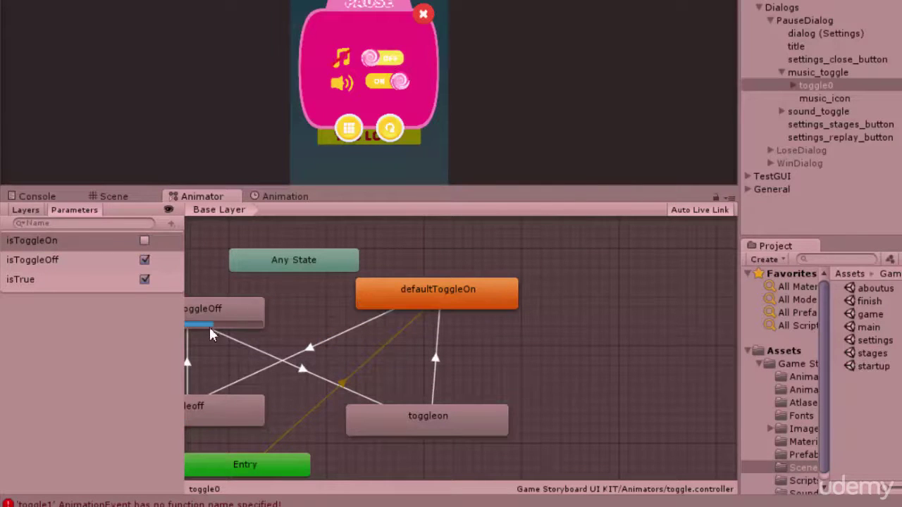
middle_drag(372, 344, 462, 409)
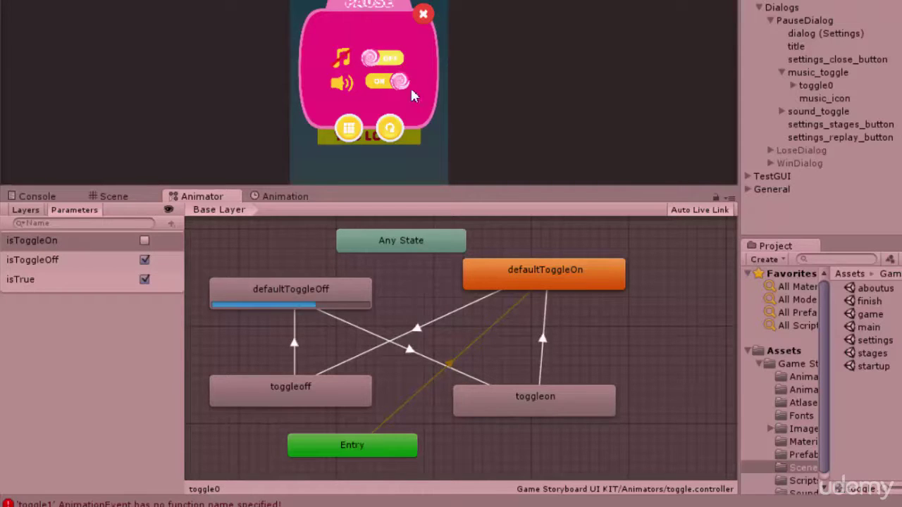
click(392, 88)
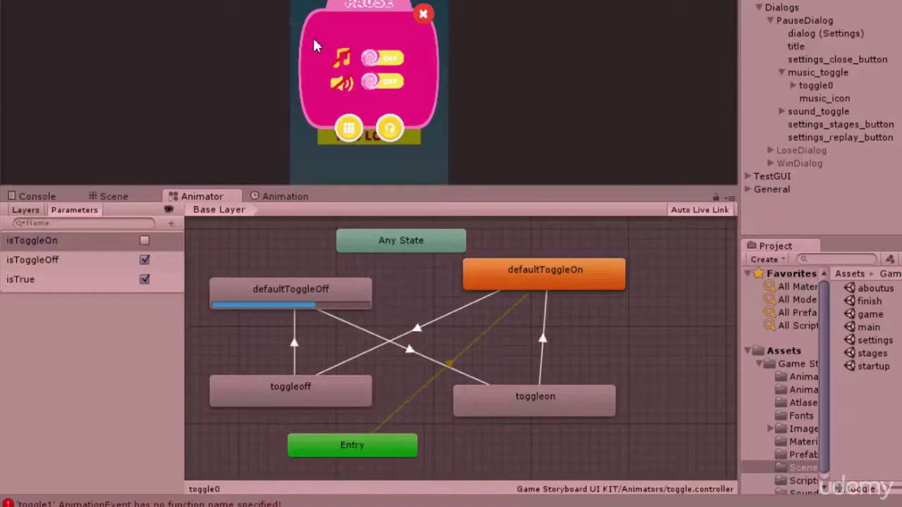
click(377, 60)
click(392, 82)
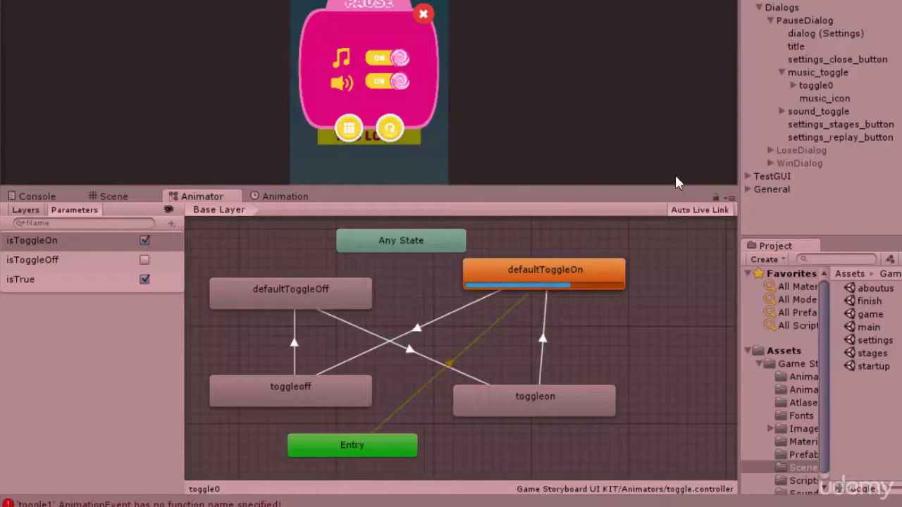
Review the toggle0 and toggle1 AnimationEvent errors in the Console, then exit play mode with Ctrl+P
click(140, 199)
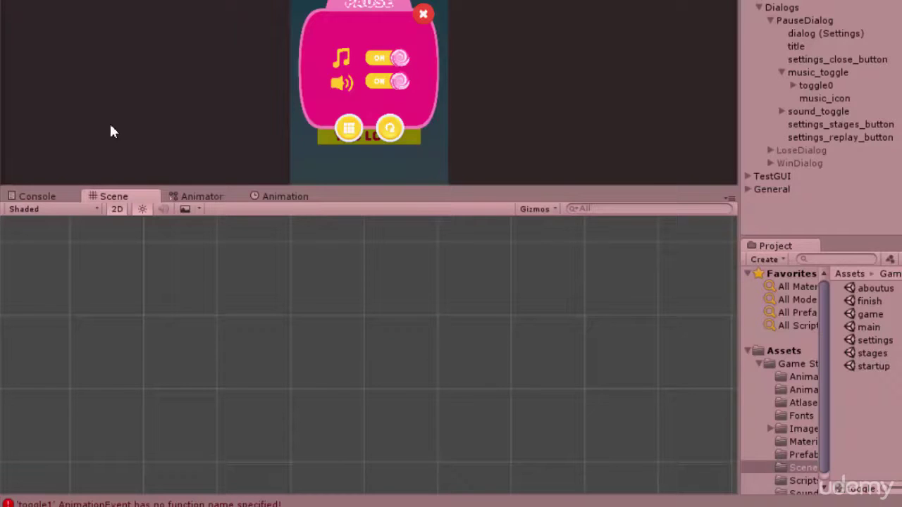
click(31, 196)
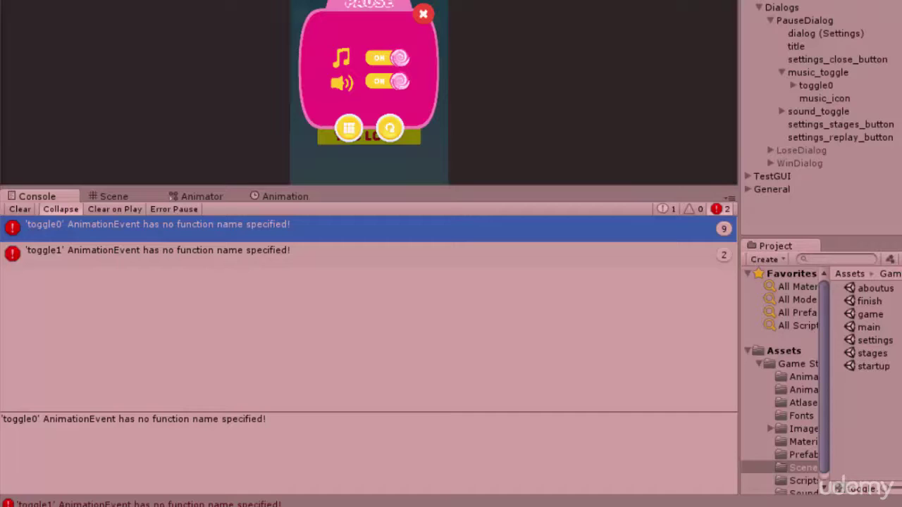
key(ctrl+p)
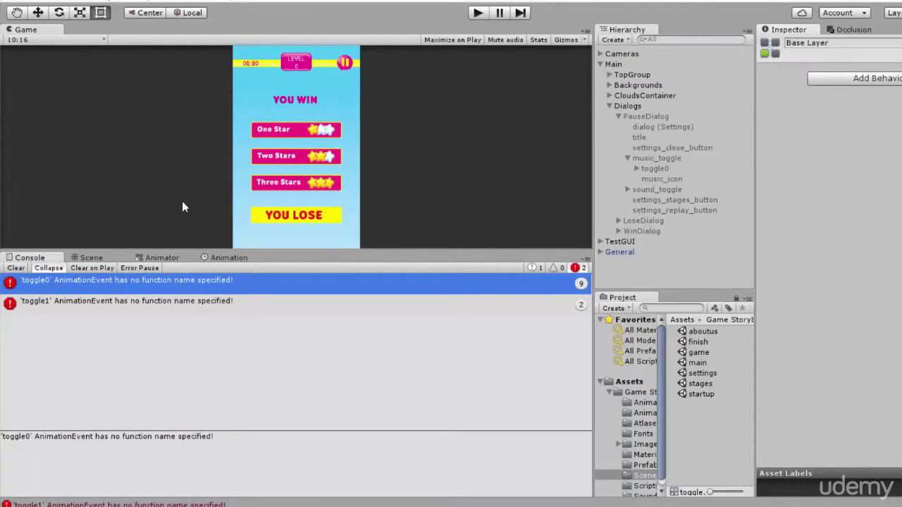
Open the Animation window with Ctrl+6, select toggle0 and expand sound_toggle to reveal toggle1
key(ctrl+6)
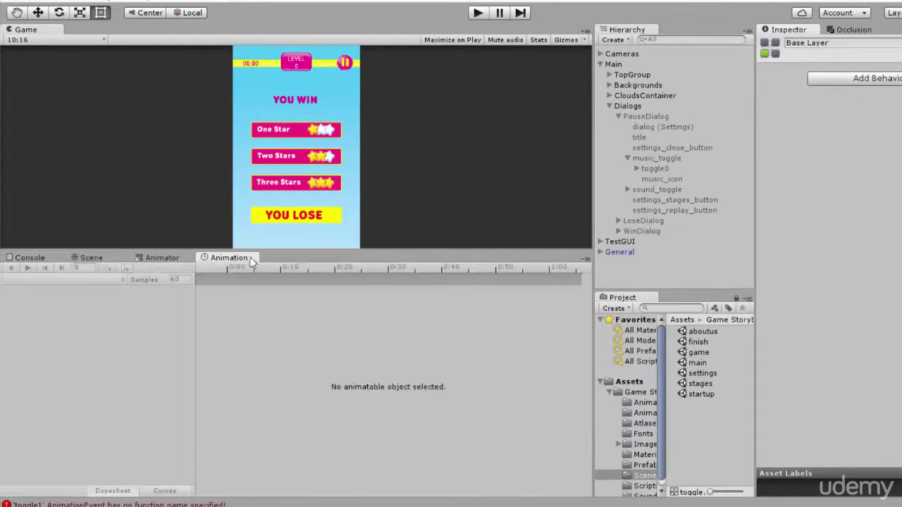
click(655, 169)
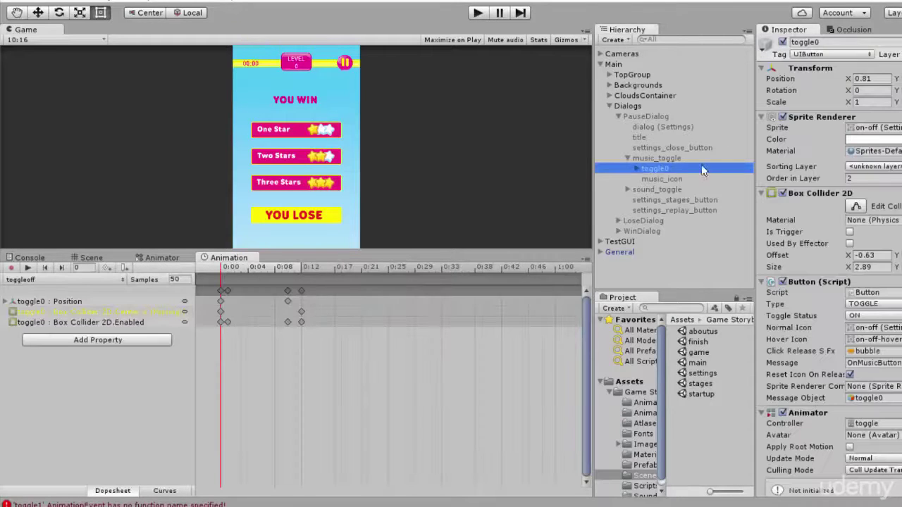
click(627, 190)
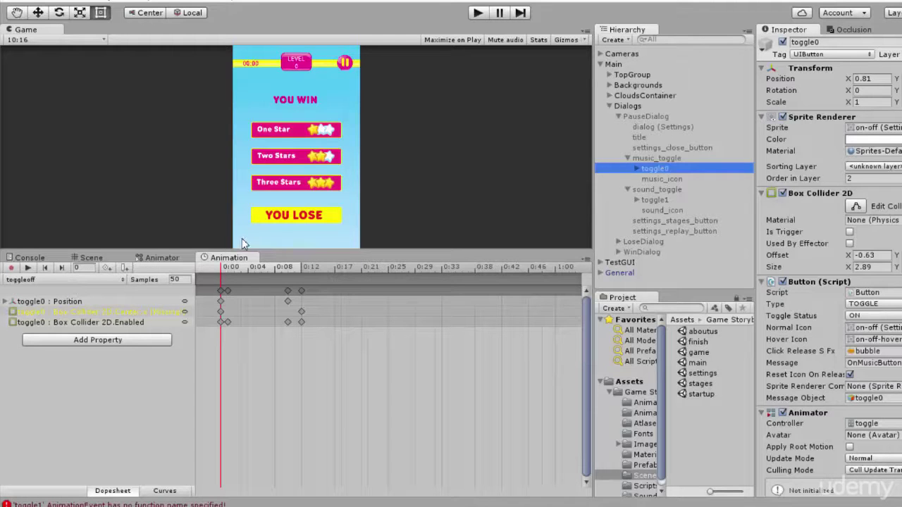
click(166, 259)
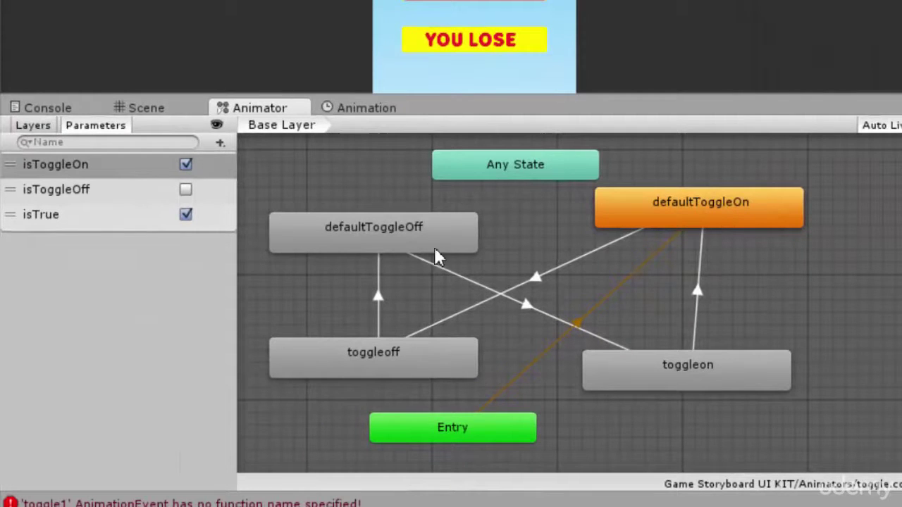
Switch toggle0's displayed animation clip from toggleoff to toggleon
click(389, 108)
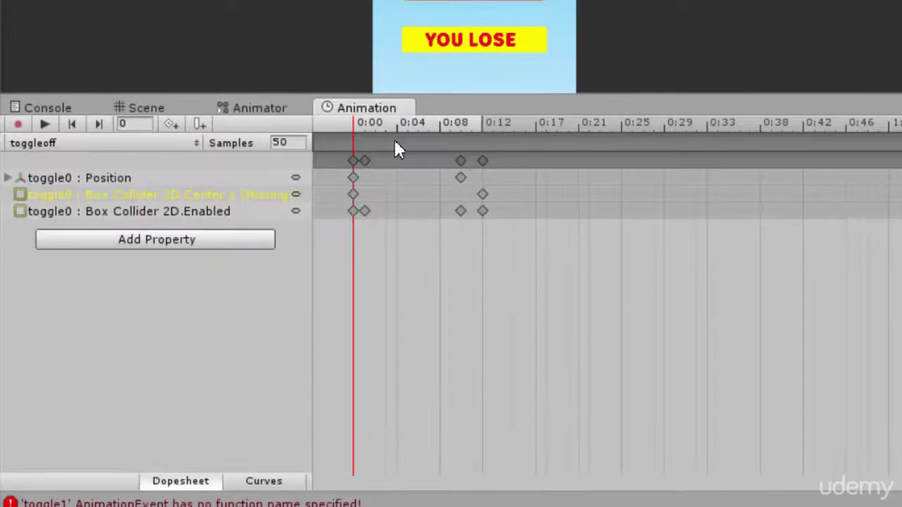
click(34, 143)
click(35, 162)
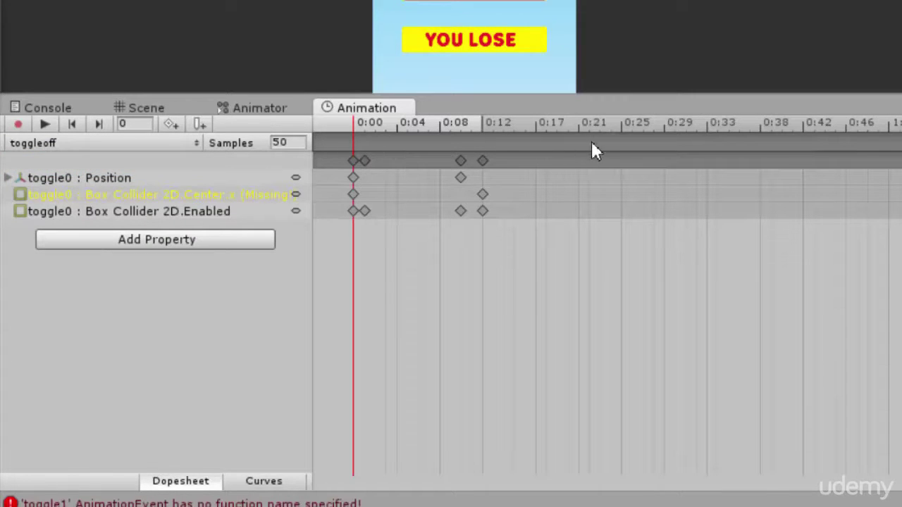
click(191, 144)
click(113, 185)
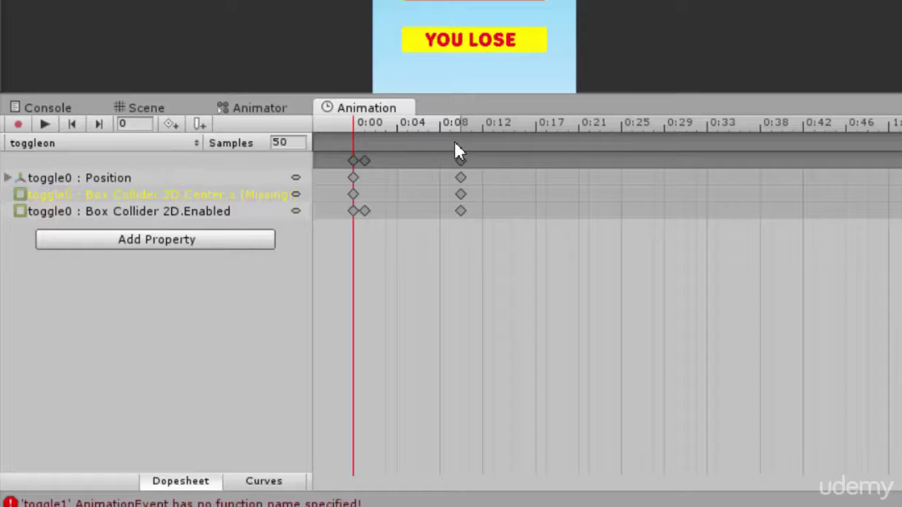
click(117, 146)
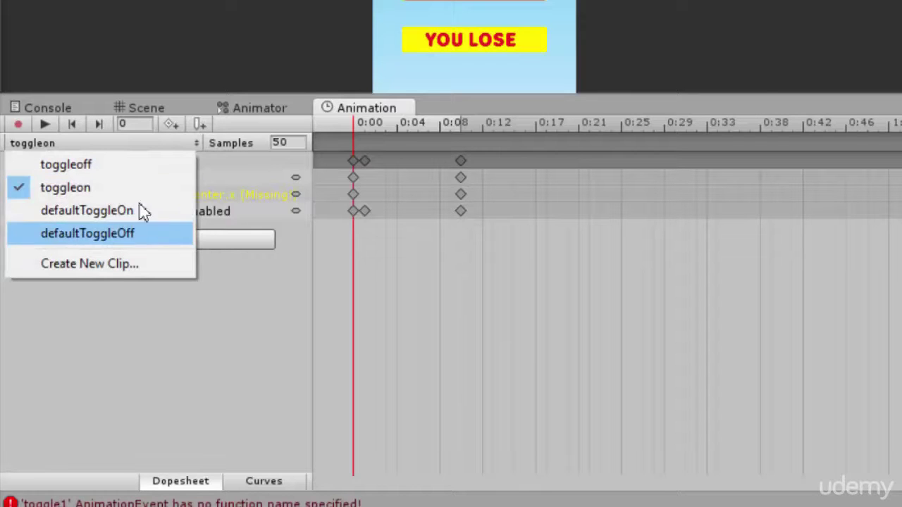
On toggle0's defaultToggleOn clip, inspect the empty animation event's settings, then delete the event
click(101, 215)
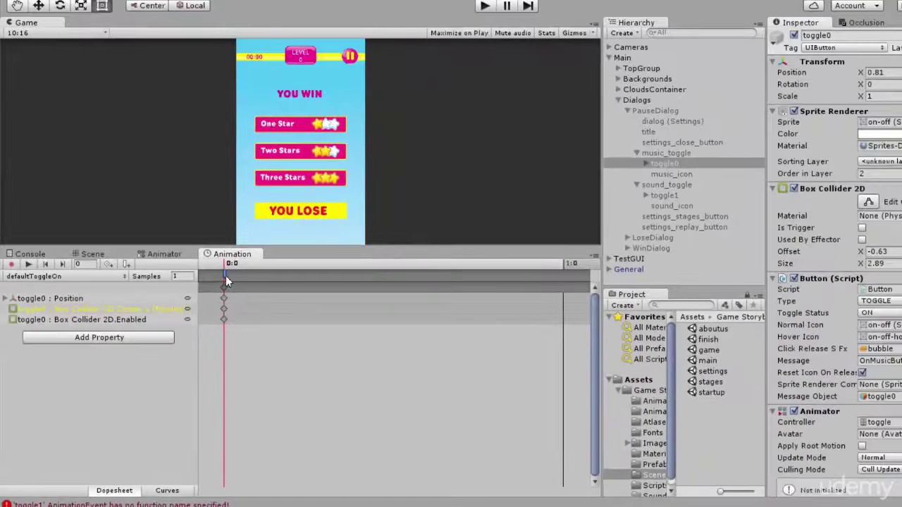
right_click(224, 275)
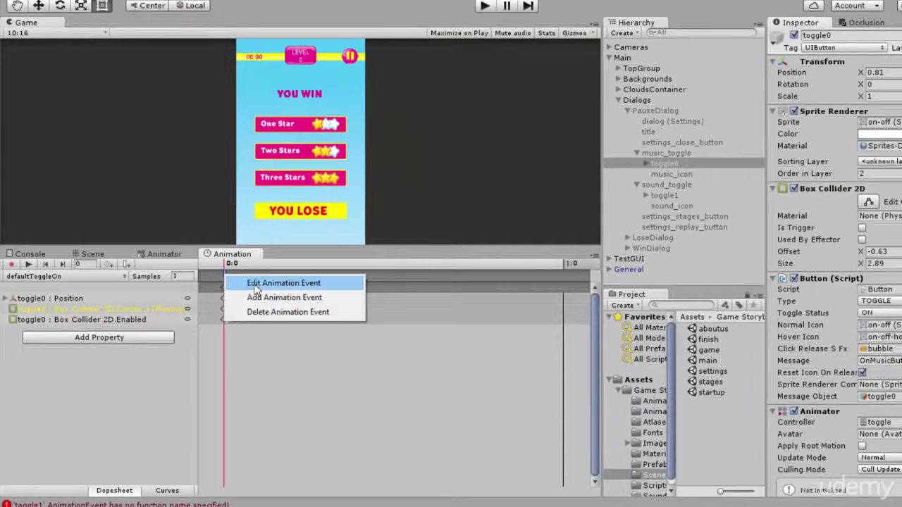
click(282, 283)
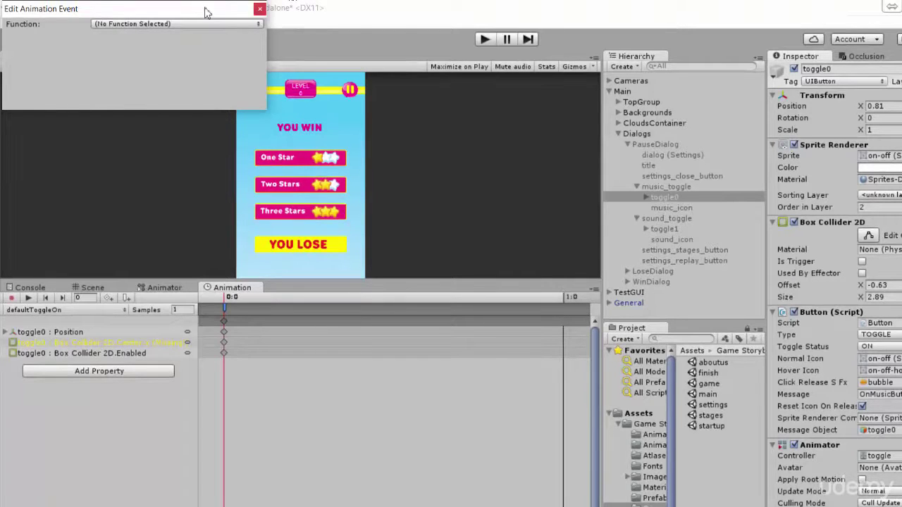
click(259, 8)
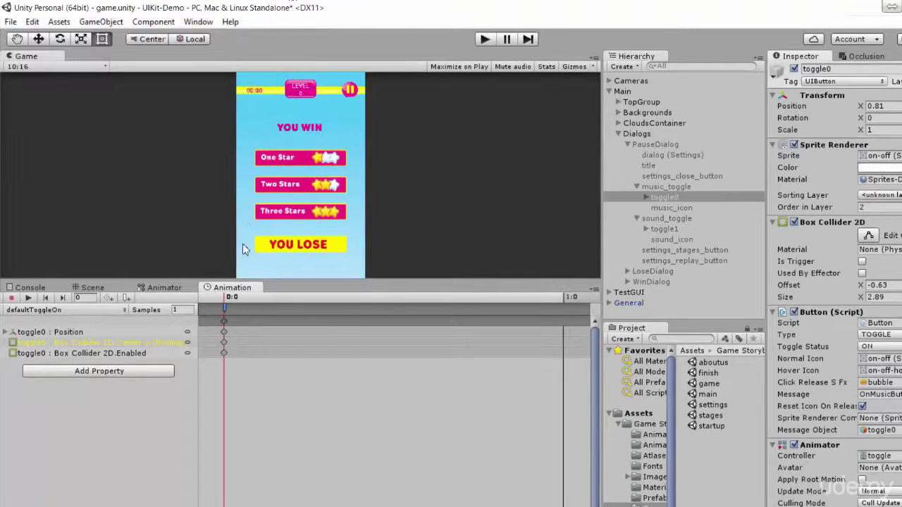
right_click(225, 309)
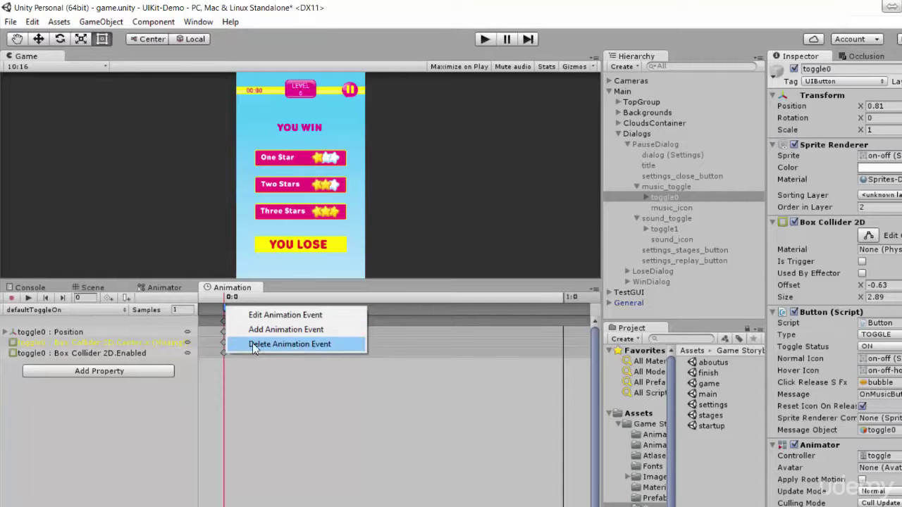
click(328, 345)
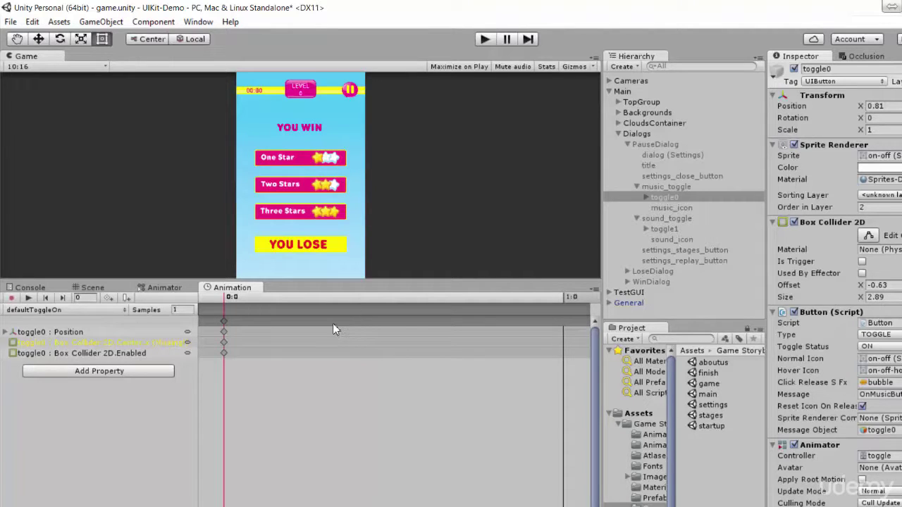
Check the defaultToggleOff clip, then return to the defaultToggleOn clip
click(43, 310)
click(43, 368)
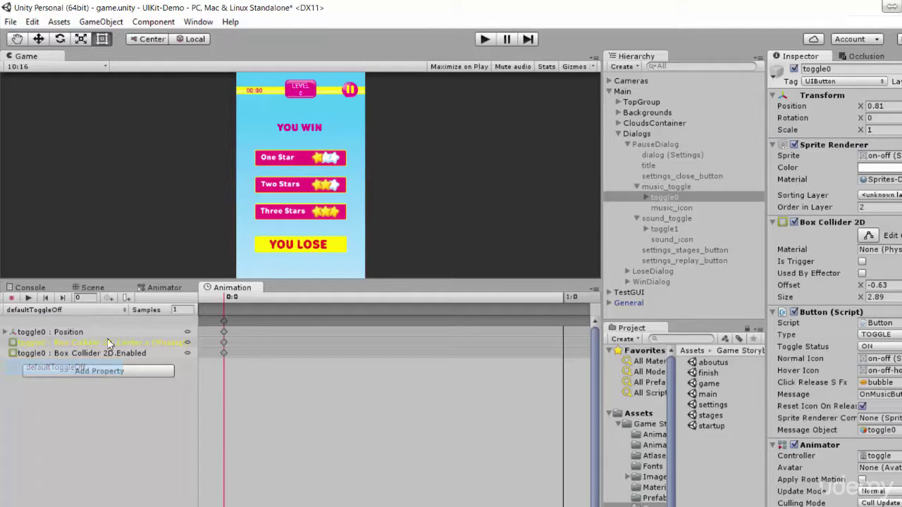
click(43, 311)
click(42, 351)
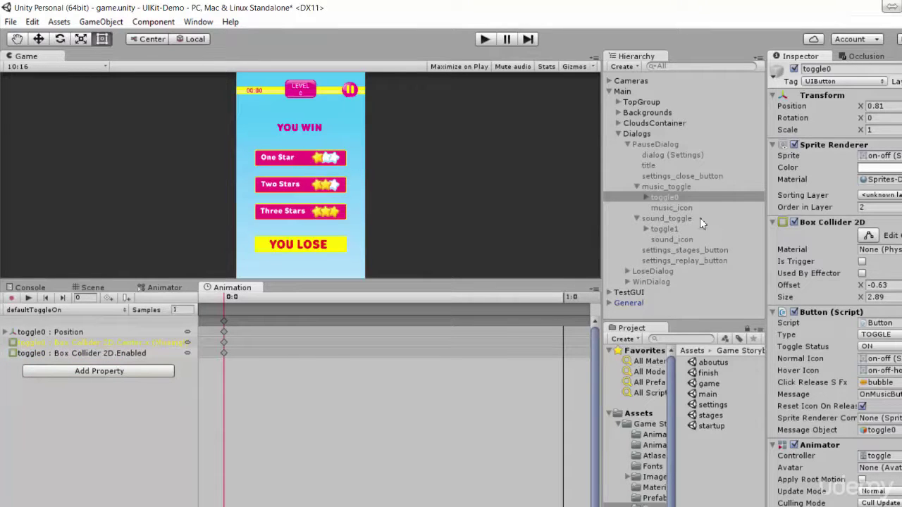
Select toggle1 and review its toggleoff, toggleon, defaultToggleOn and defaultToggleOff clips
click(678, 229)
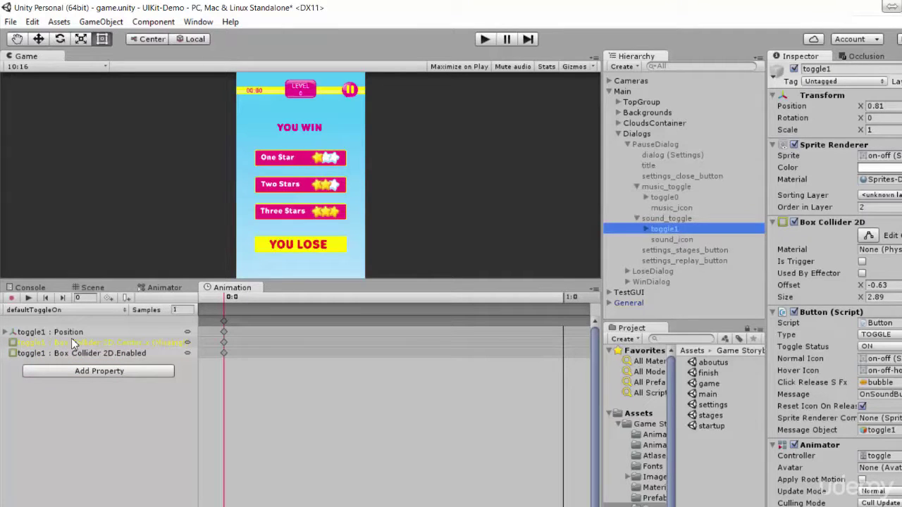
click(43, 311)
click(43, 324)
click(42, 310)
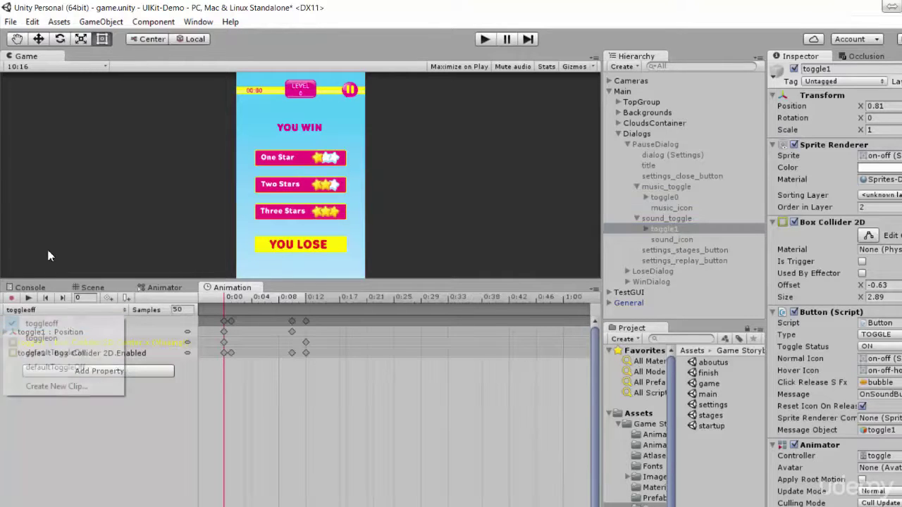
key(Return)
click(31, 311)
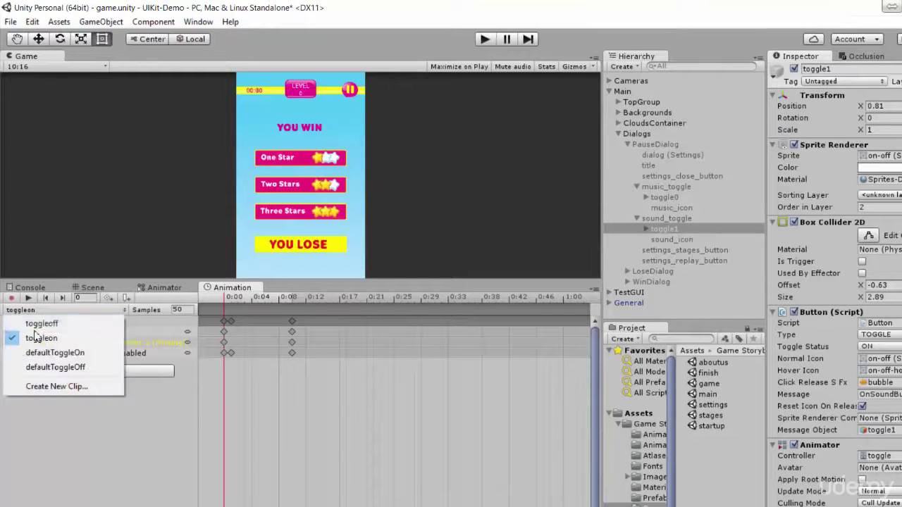
click(41, 350)
click(63, 311)
click(53, 367)
click(56, 310)
click(41, 323)
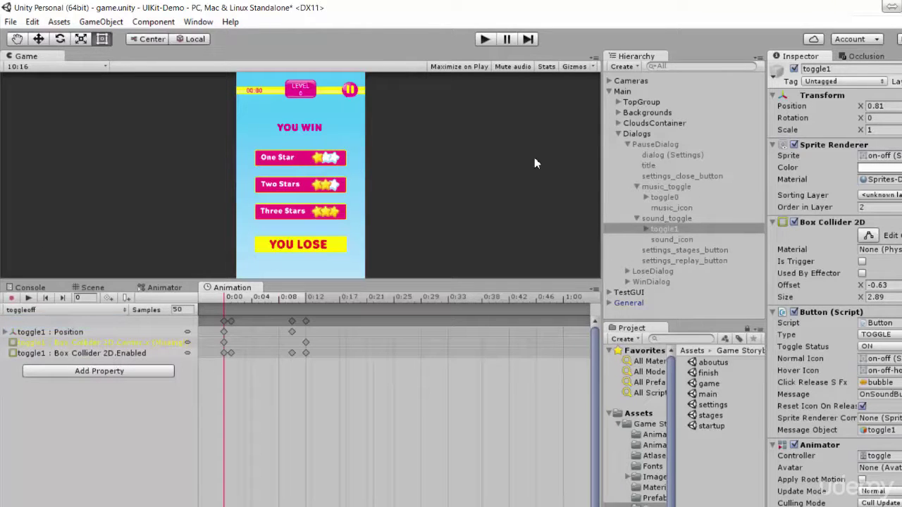
Reselect toggle0, collapse the PauseDialog and Dialogs hierarchy, clear the Console, and start play mode
click(670, 198)
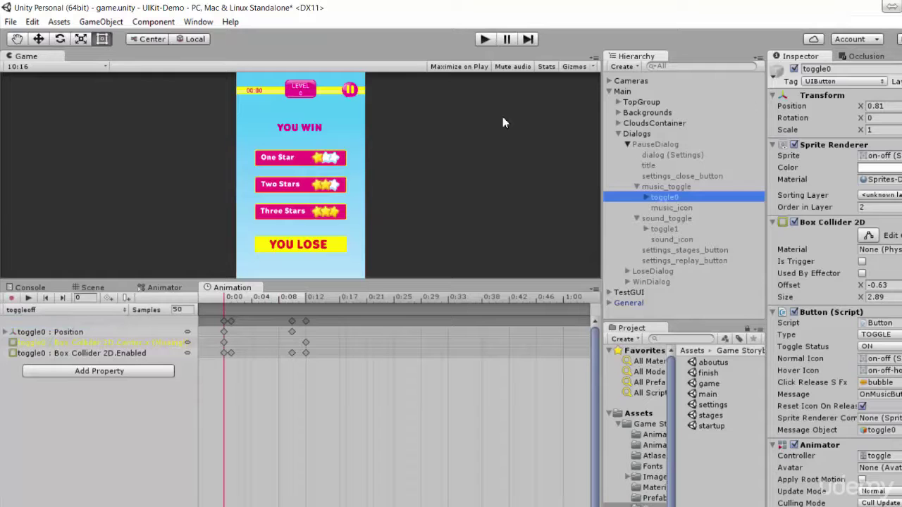
click(628, 143)
click(619, 133)
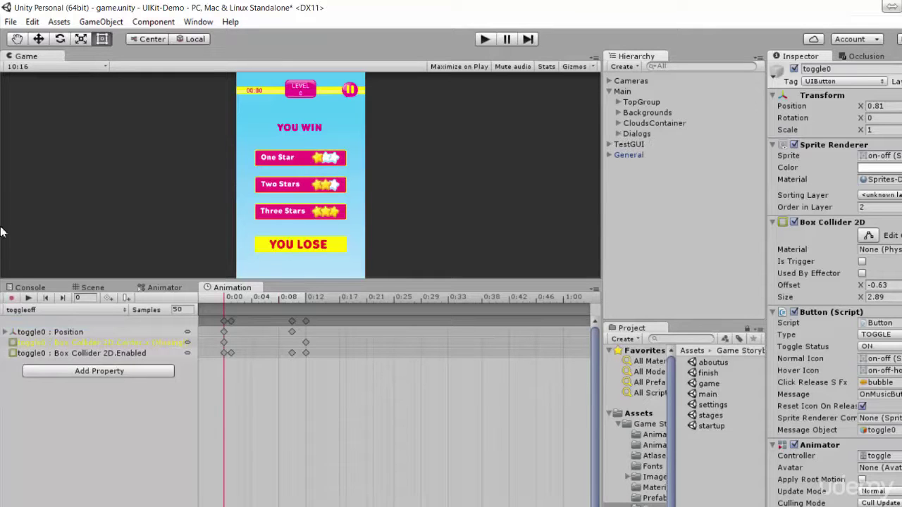
click(28, 287)
click(16, 299)
click(485, 39)
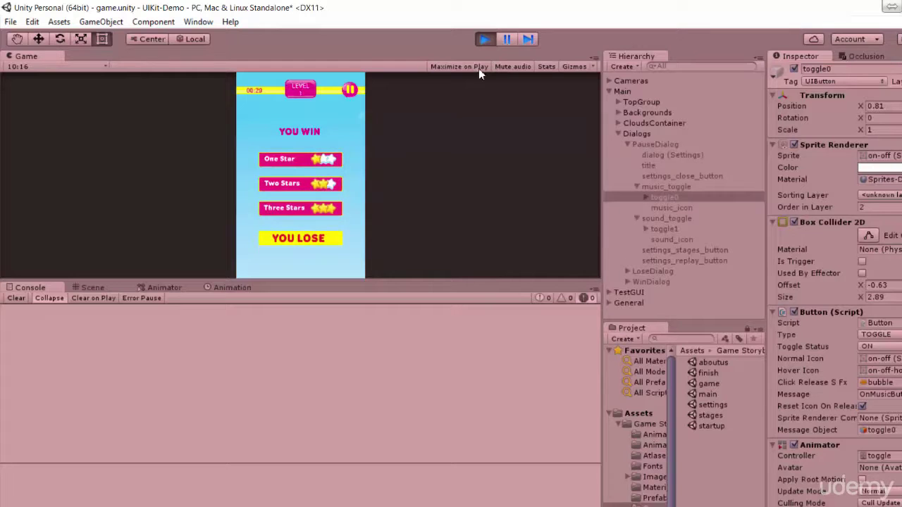
Open and close the running game's pause dialog twice to test it
click(349, 90)
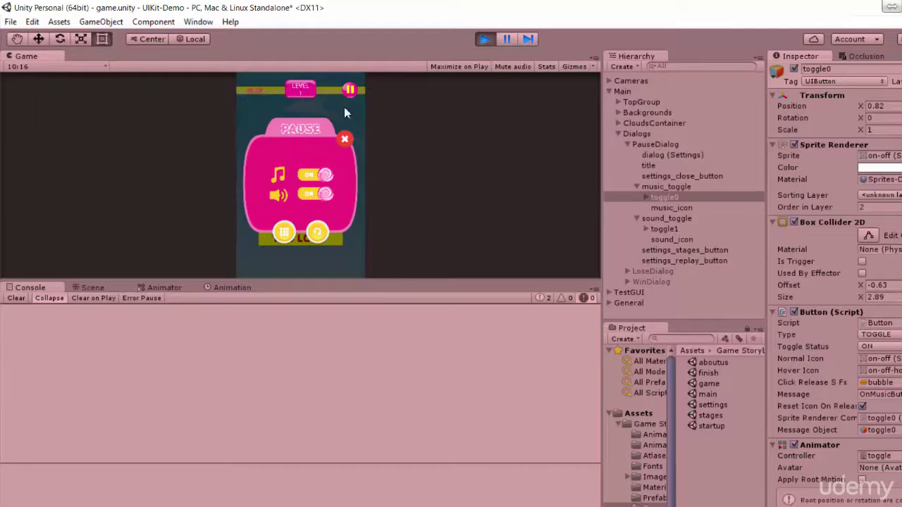
click(345, 139)
click(350, 90)
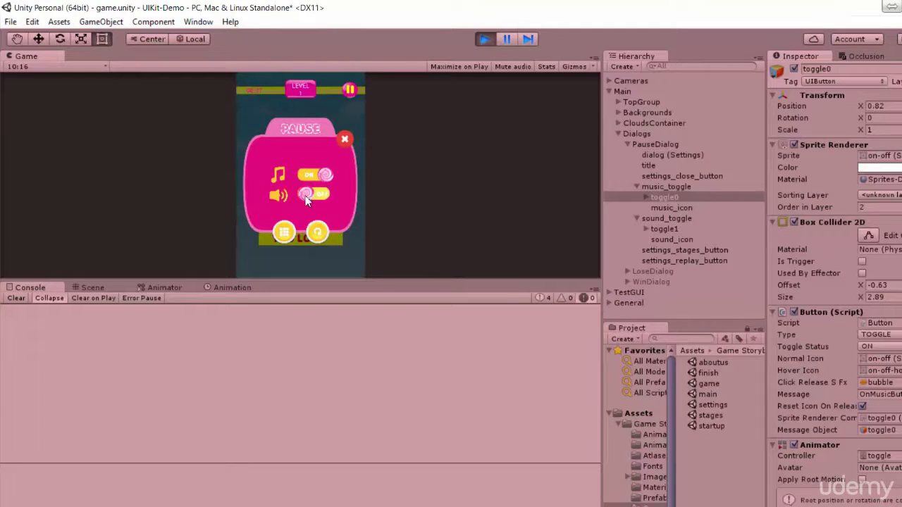
click(345, 139)
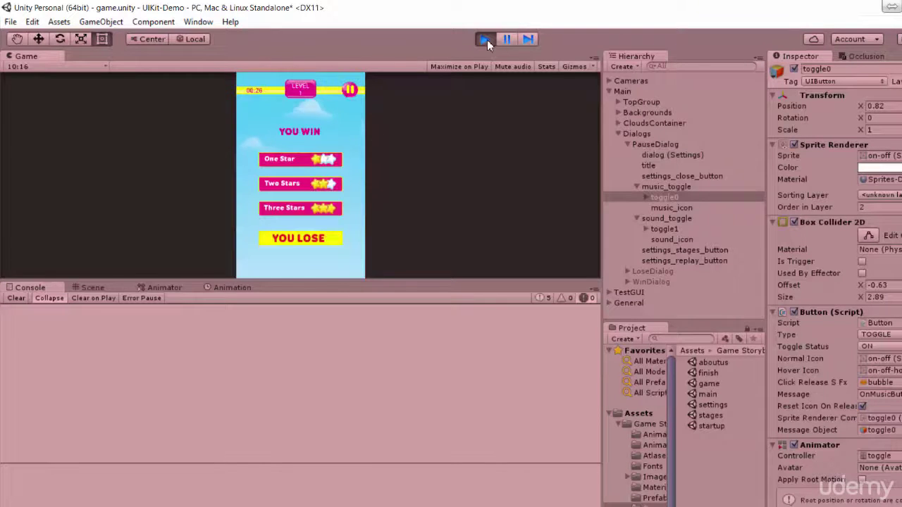